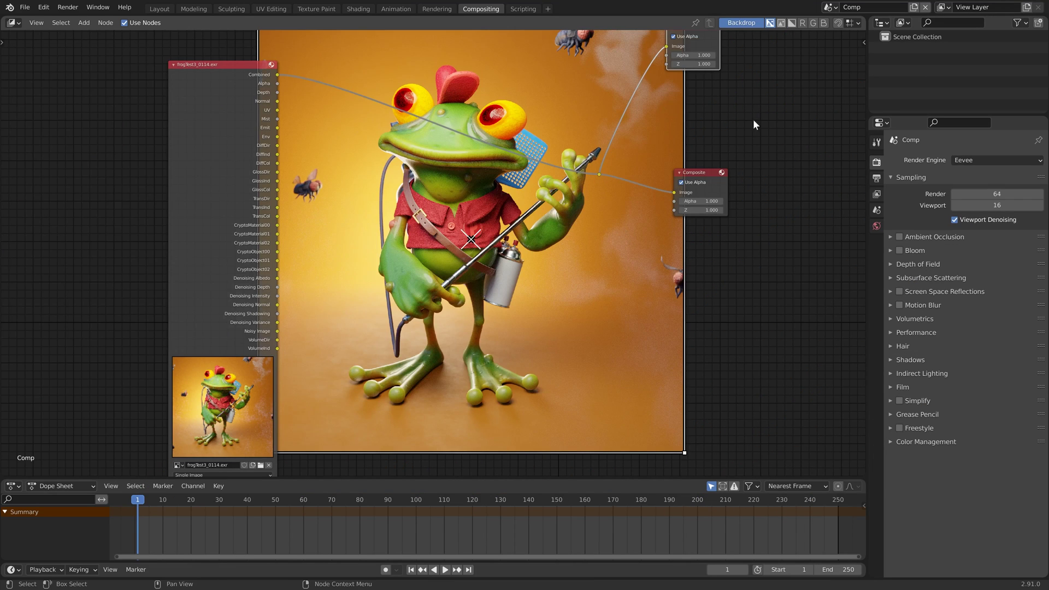
middle_drag(779, 141, 772, 206)
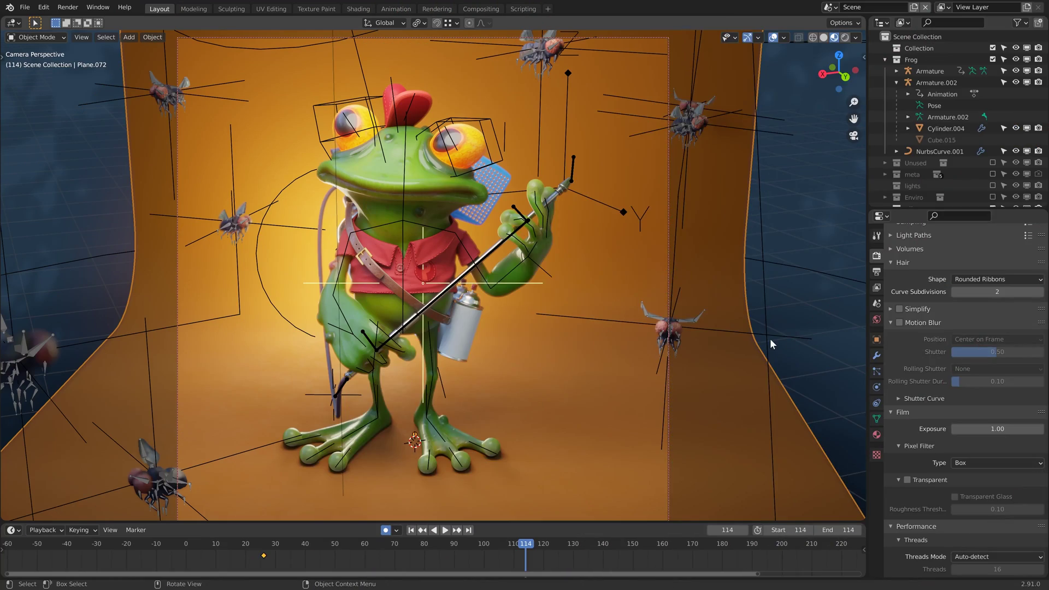
- Choose OpenEXR MultiLayer as the file format in the scene's render output settings
click(877, 272)
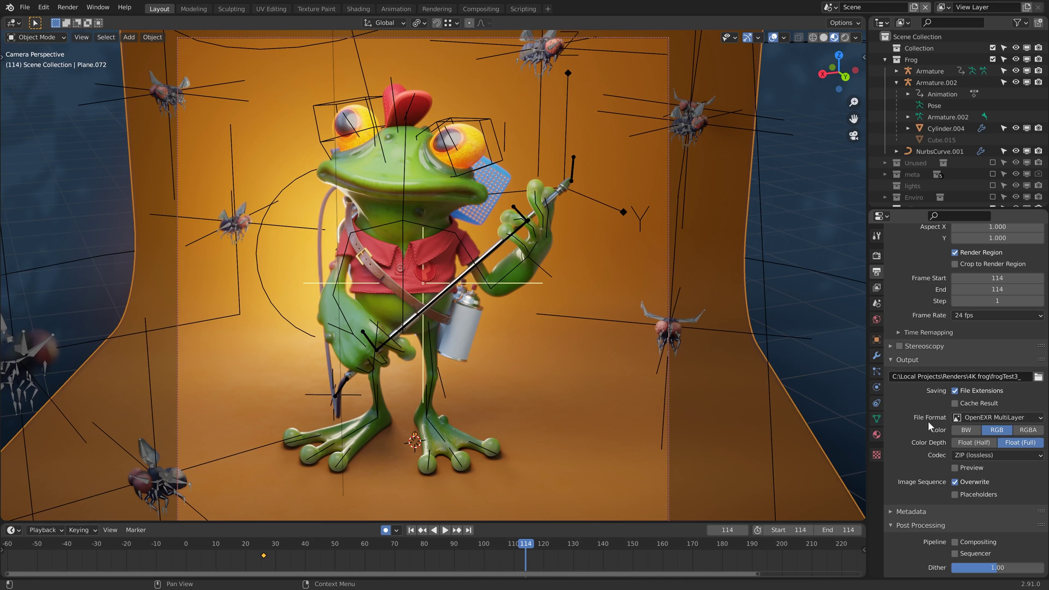
click(969, 418)
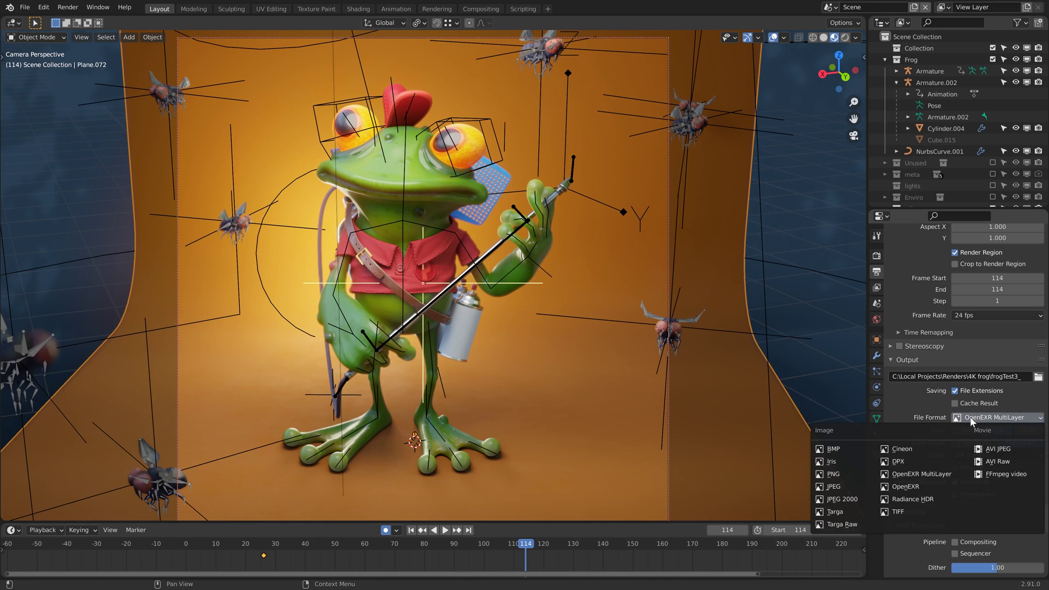
click(936, 474)
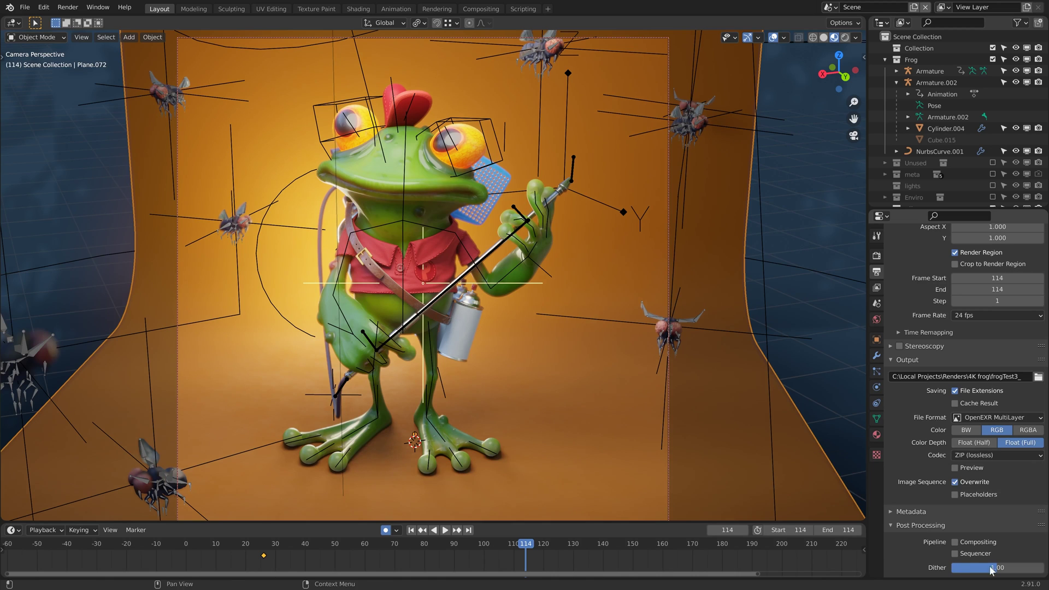
- Examine which data, light and Cryptomatte passes are enabled for the view layer
click(877, 289)
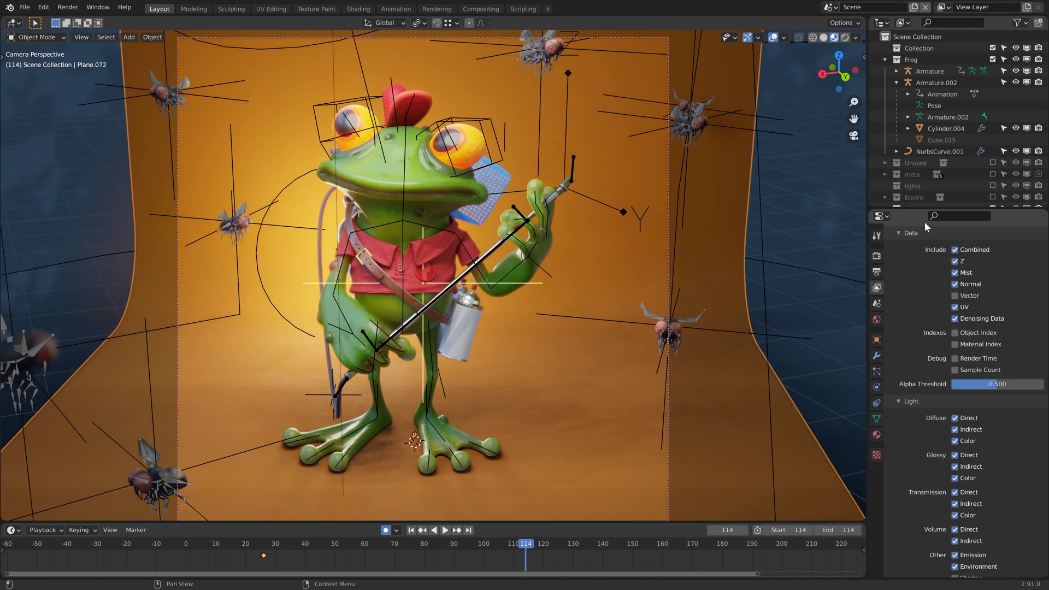
scroll(909, 356, down, 5)
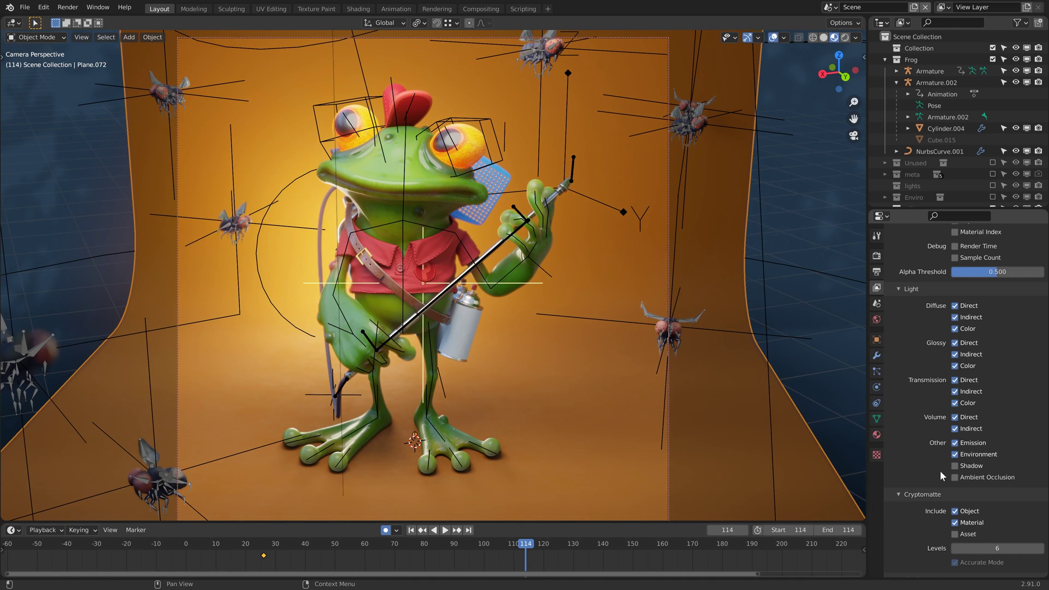
scroll(921, 508, down, 2)
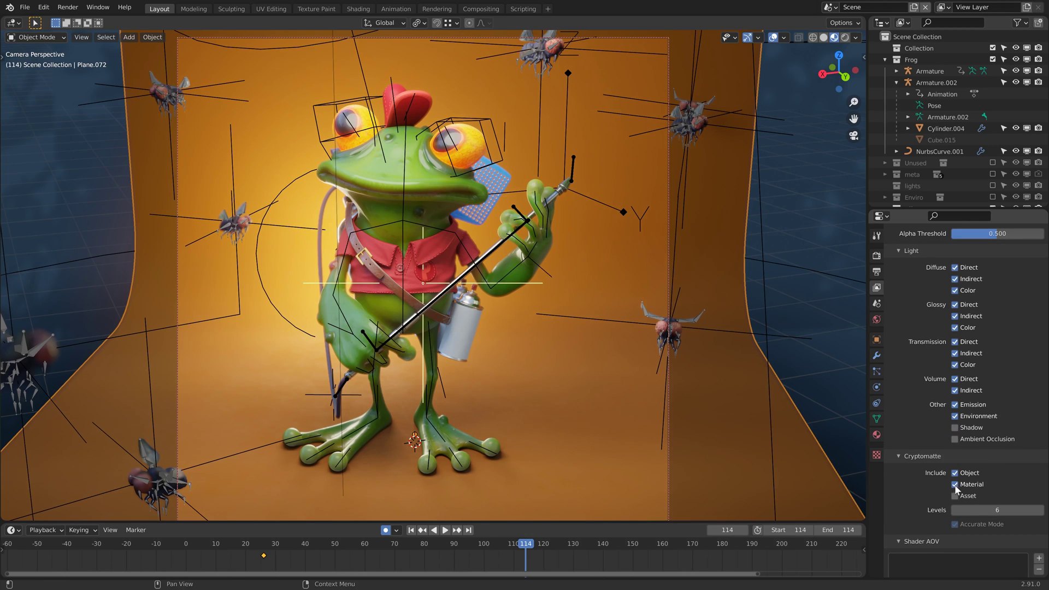
scroll(918, 531, up, 10)
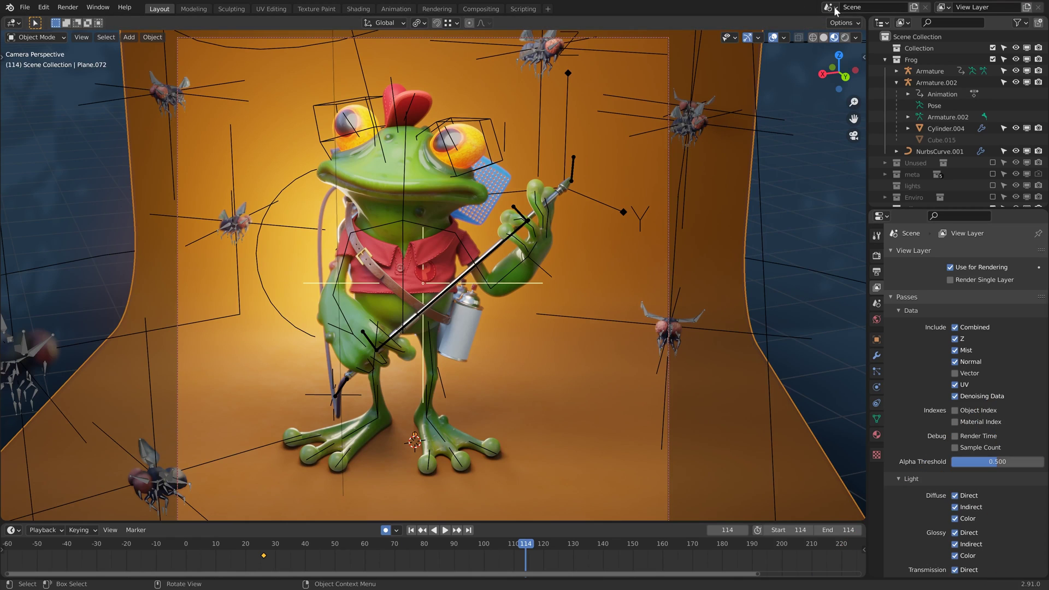
- Create a new empty scene and name it Comp
click(914, 7)
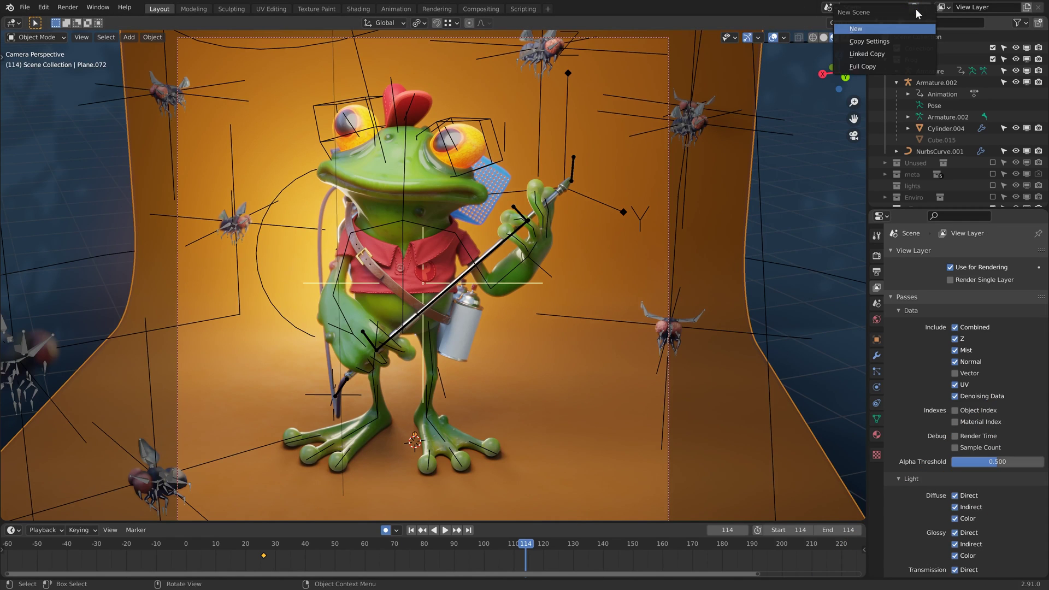
click(878, 26)
double_click(869, 7)
text(Comp)
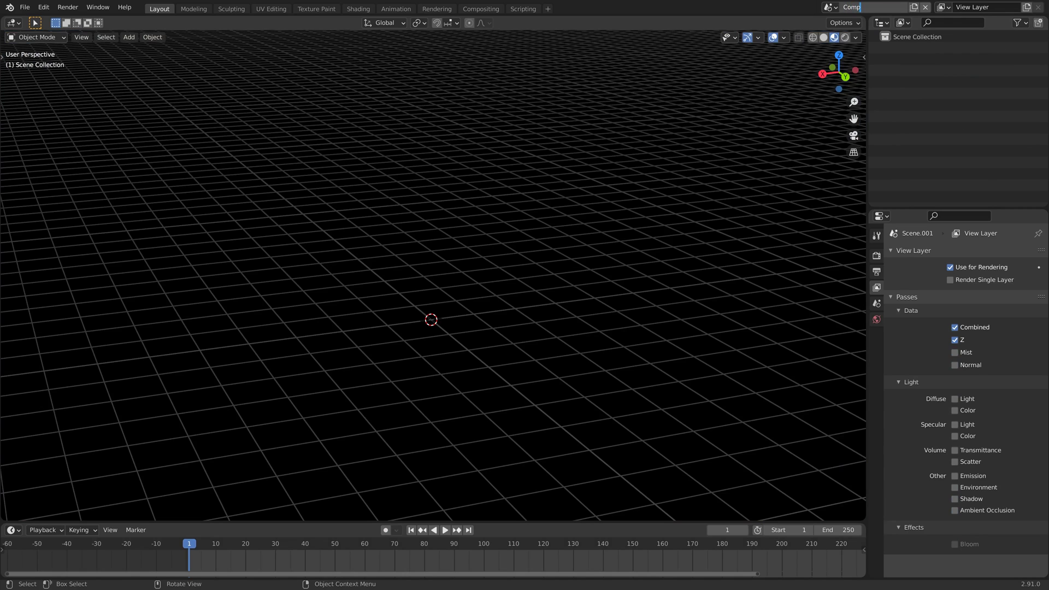
key(Return)
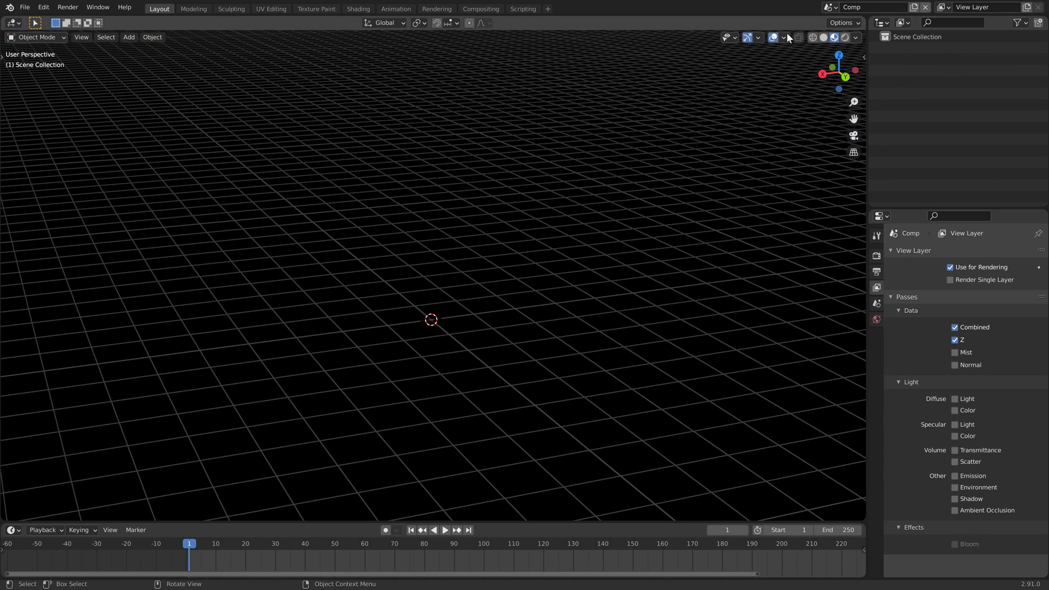
- Enable nodes in the Compositing workspace for the Comp scene and delete the default Render Layers node
click(482, 8)
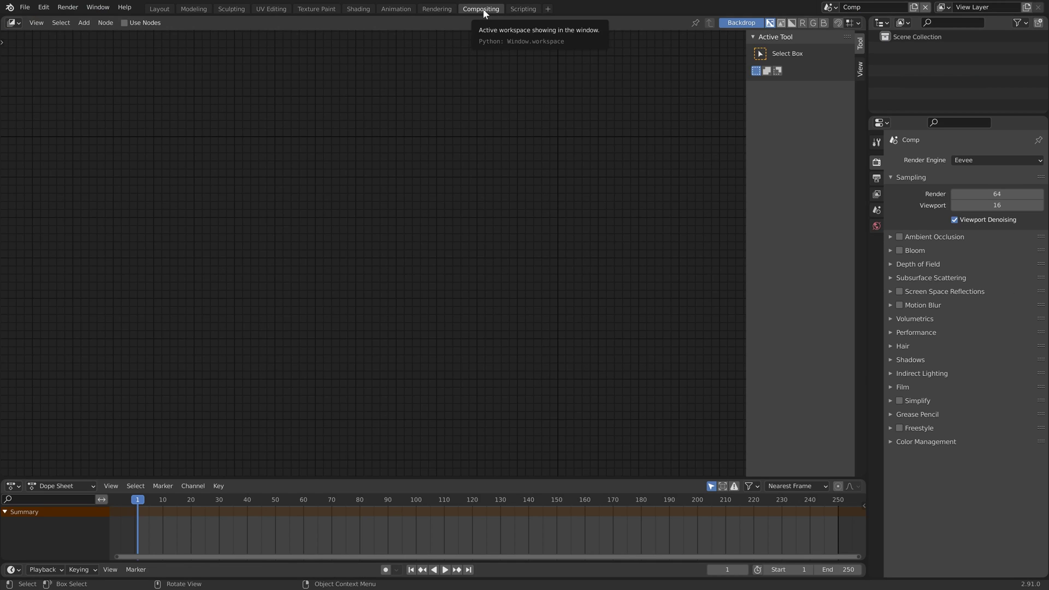
click(125, 23)
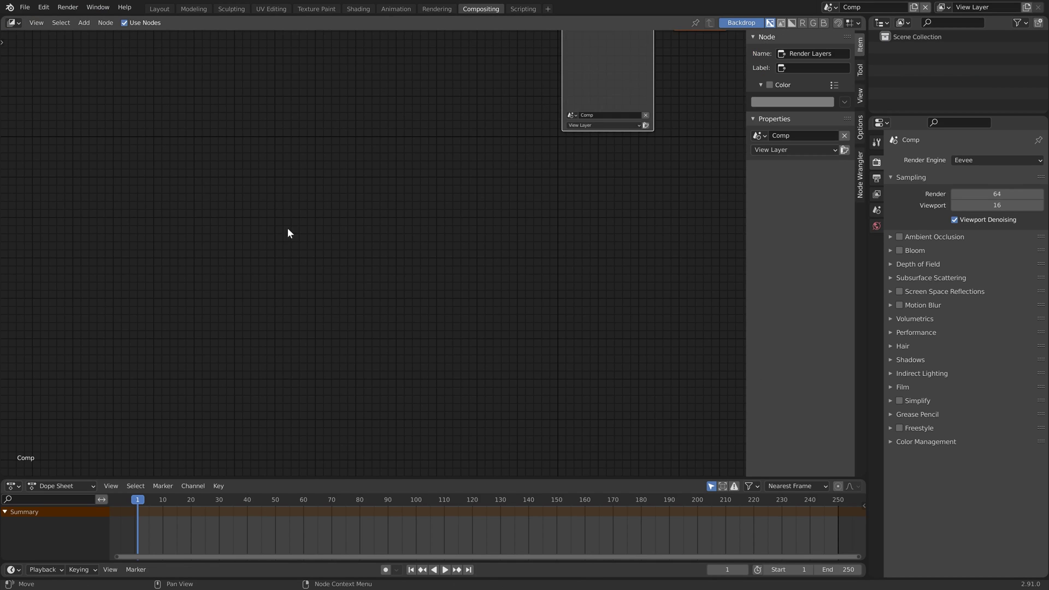
key(Home)
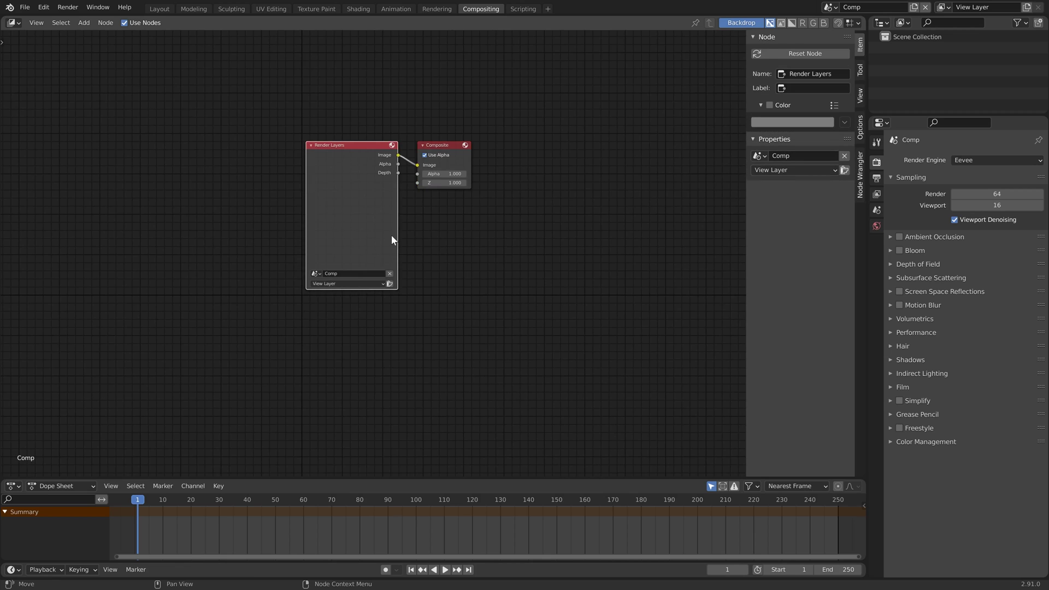
key(x)
middle_drag(348, 243, 544, 270)
- Add an Image input node and load the multilayer render frogTest3_0114.exr into it
key(shift+a)
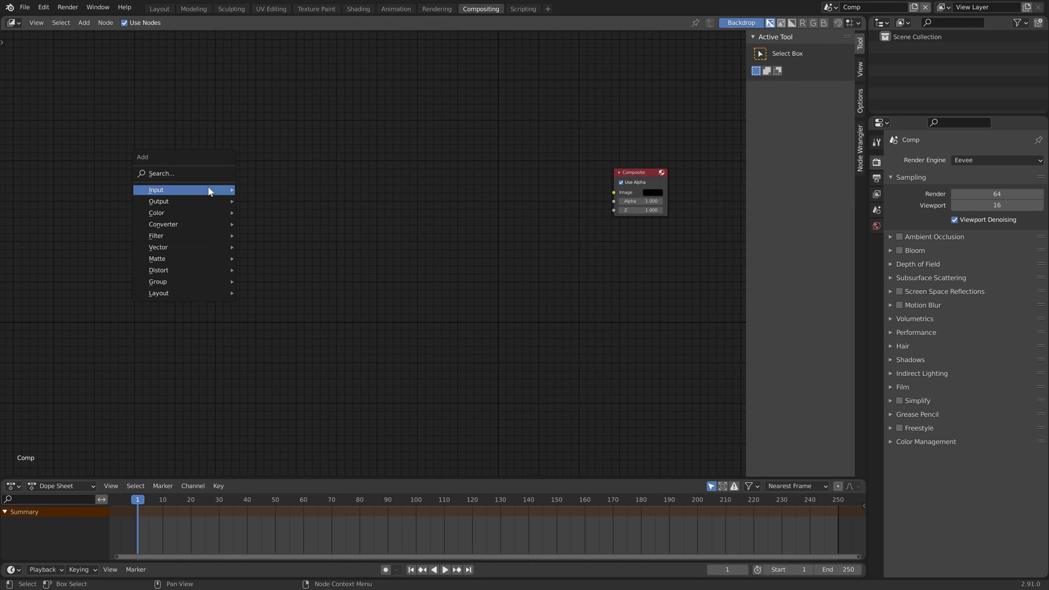
mouse_move(209, 190)
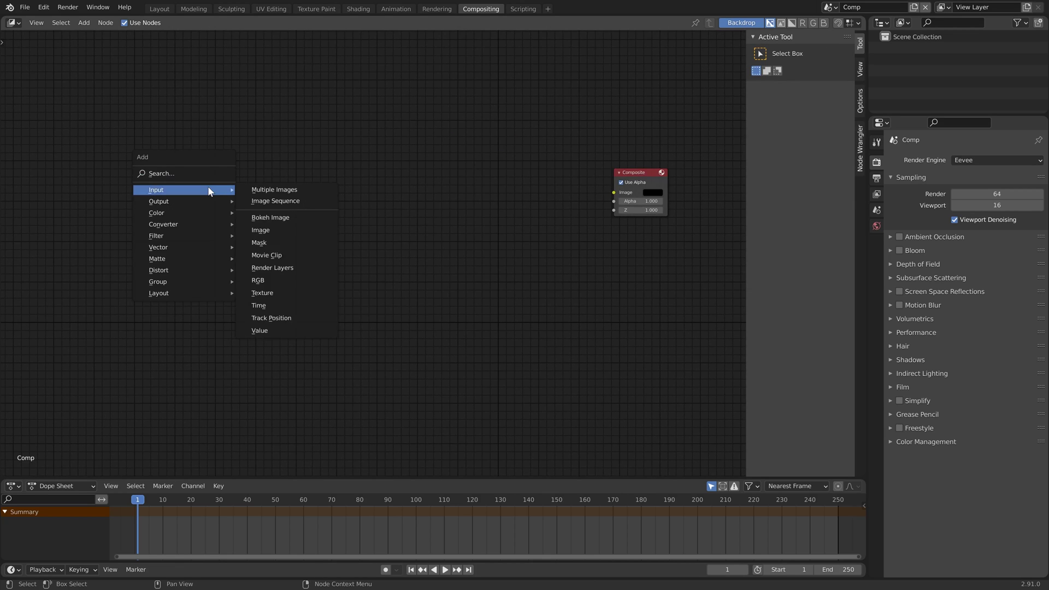
click(281, 230)
click(255, 270)
click(234, 268)
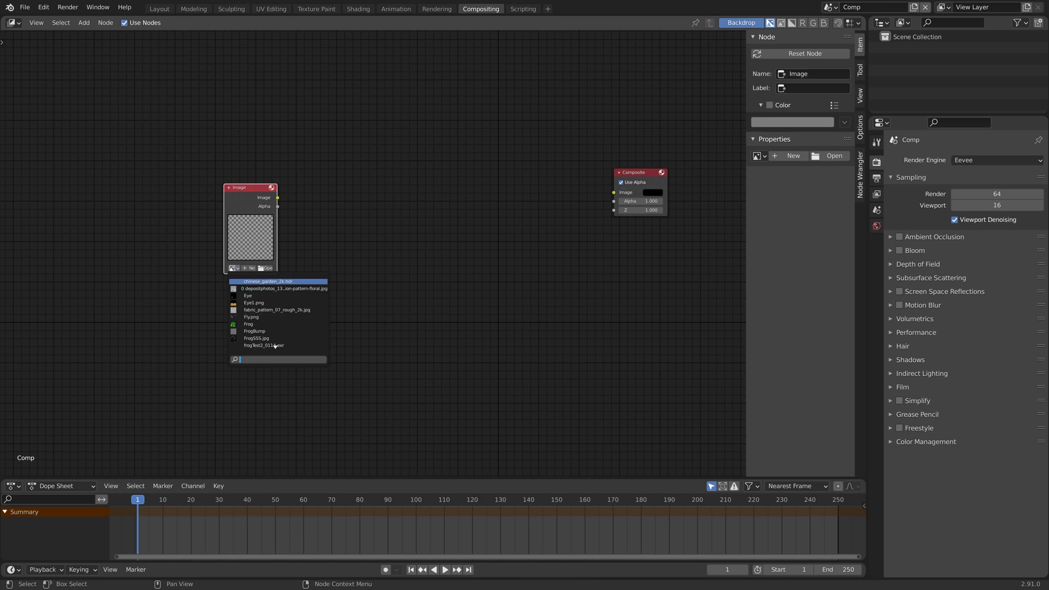
click(275, 346)
- Widen the frogTest3_0114.exr node so its name is readable and place it well to the left of the Composite node
drag(251, 259, 252, 125)
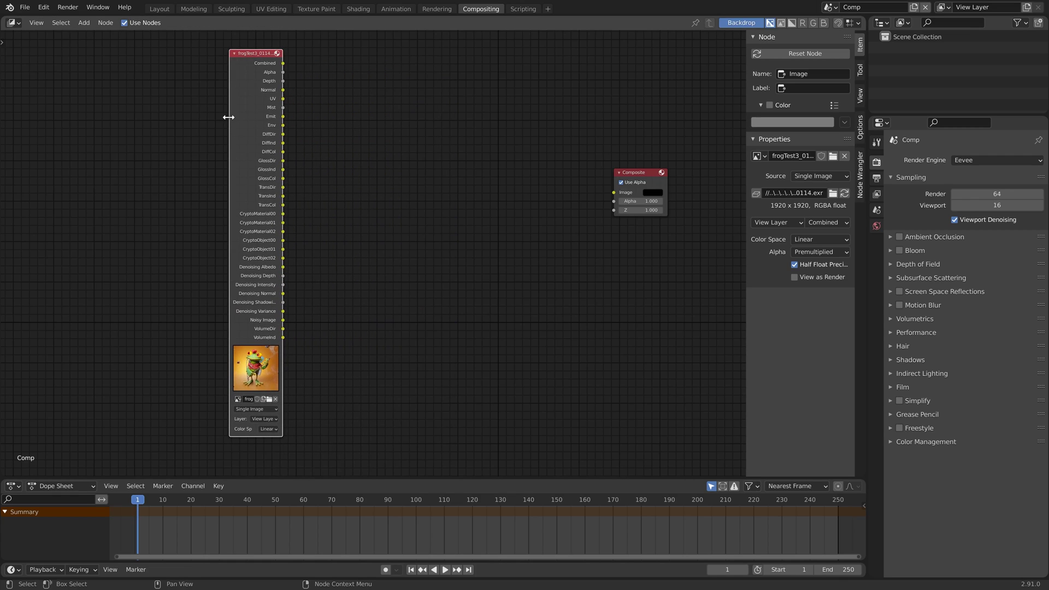
drag(226, 116, 174, 118)
drag(225, 143, 159, 155)
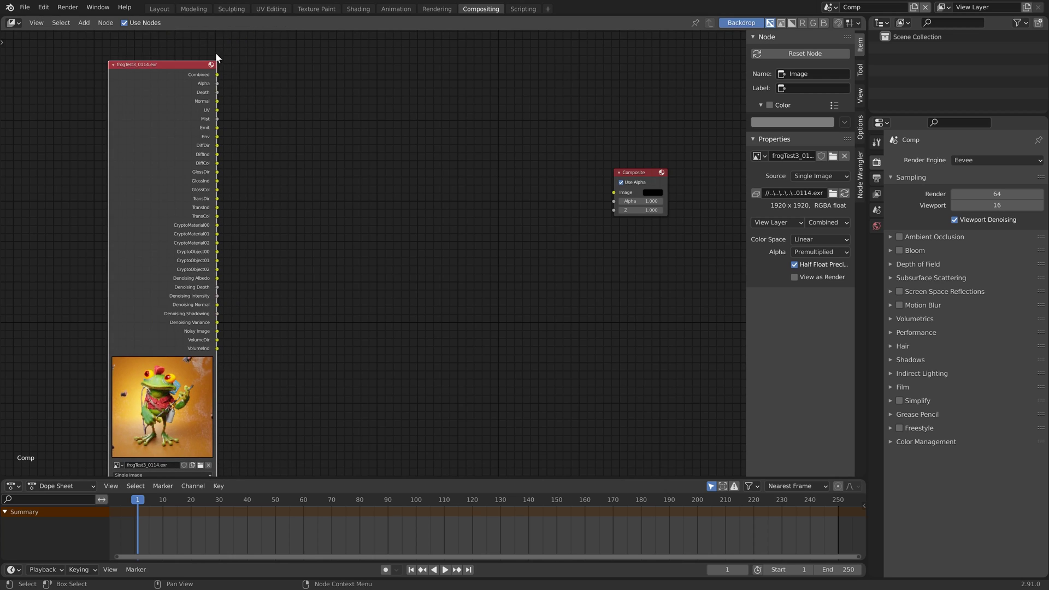
- Connect the image node's Combined output to the Composite node's Image input, hide the sidebar and add a reroute on the link
drag(217, 75, 617, 192)
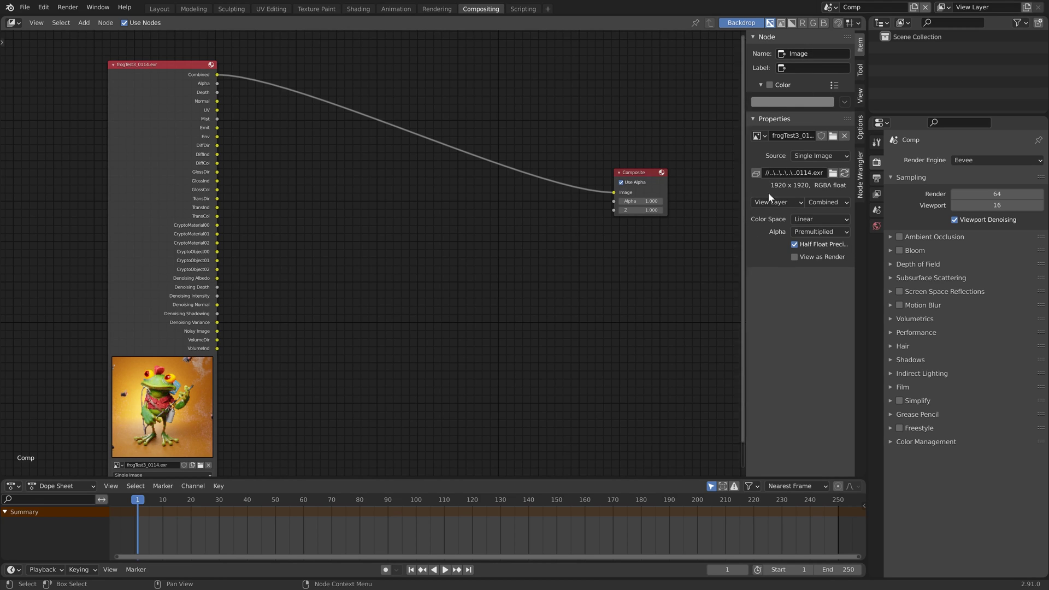
key(n)
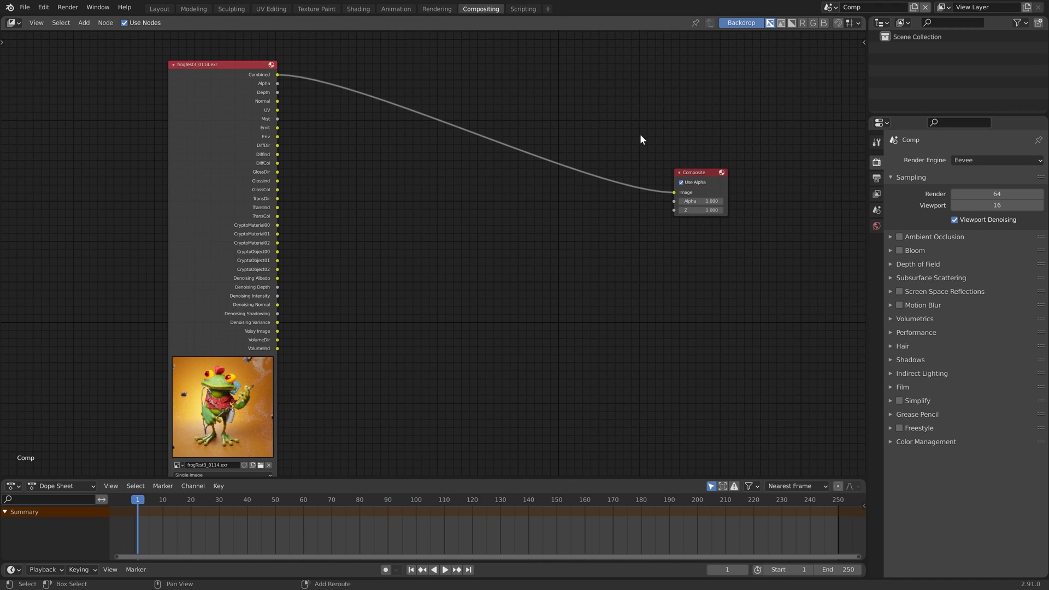
shift+right_drag(591, 112, 607, 246)
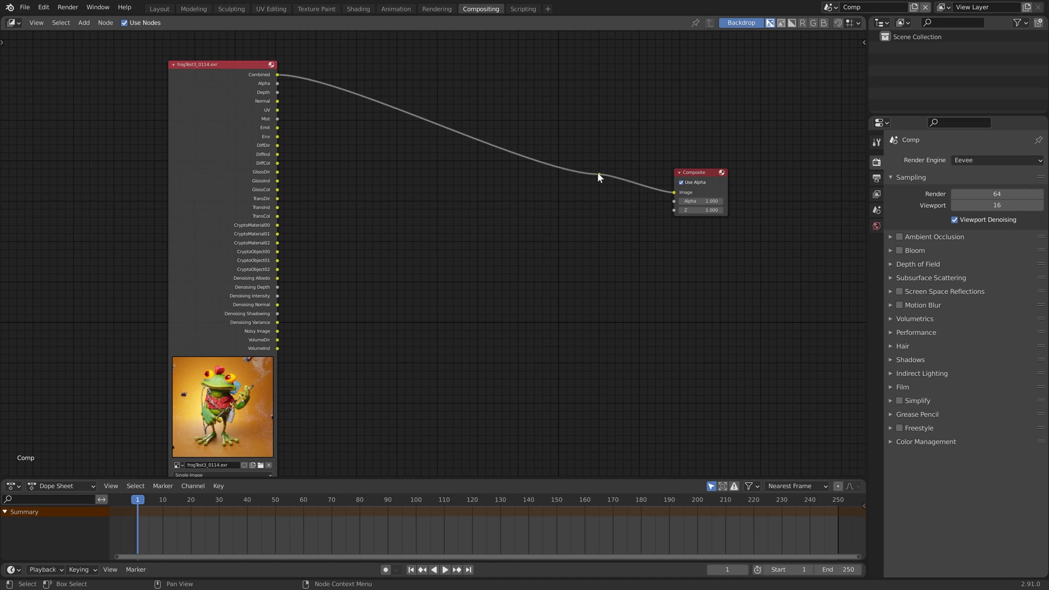
drag(600, 174, 619, 216)
- Search the add-ons in the preferences for "wra" to check that Node Wrangler is enabled
click(43, 7)
click(102, 182)
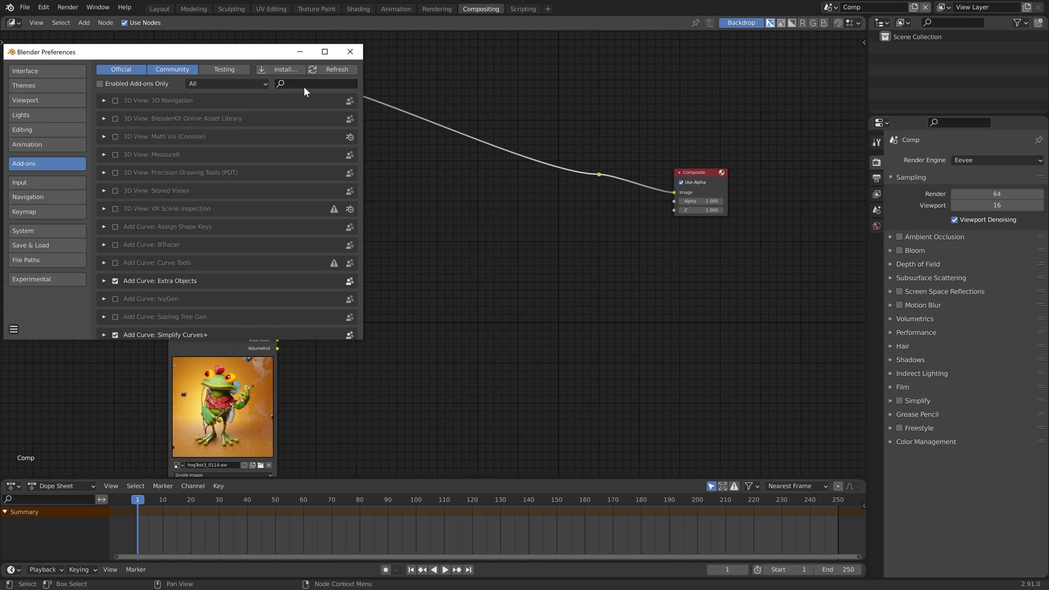
click(304, 85)
text(wra)
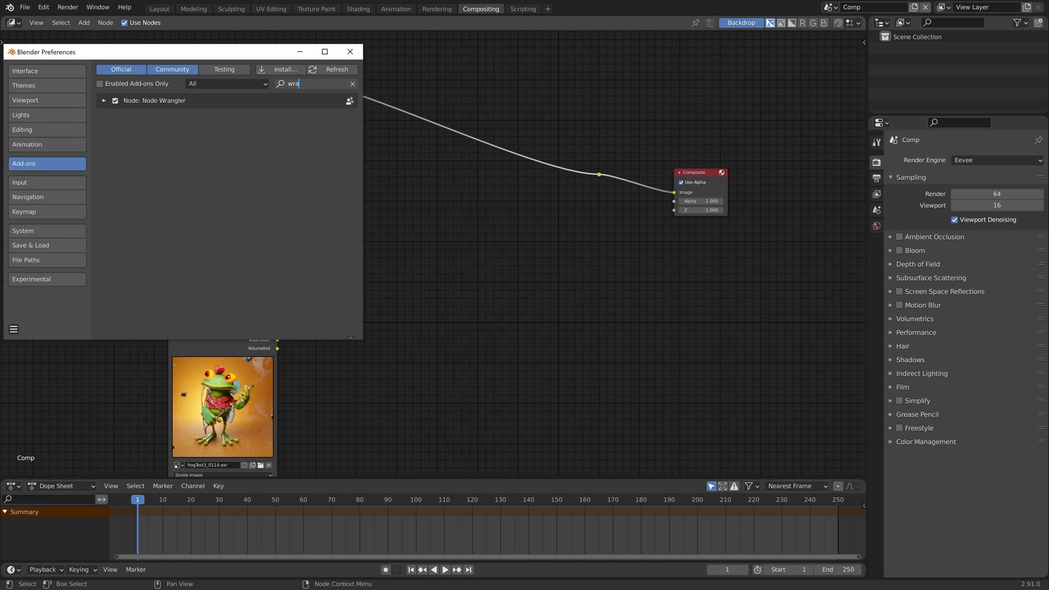
click(350, 52)
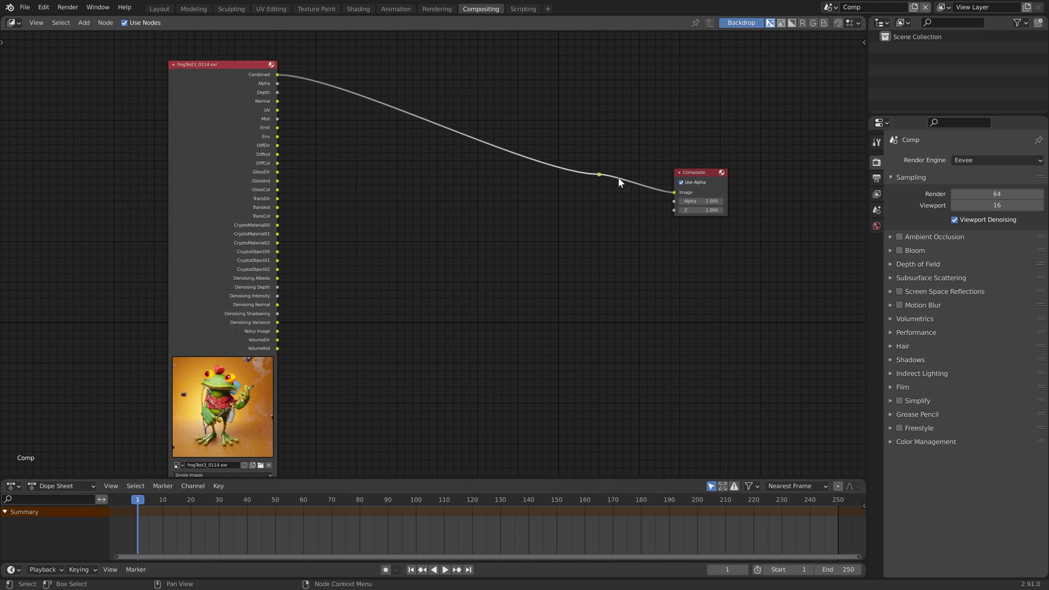
- Preview the reroute through a new Viewer node and place that node just above the Composite node
ctrl+shift+click(599, 174)
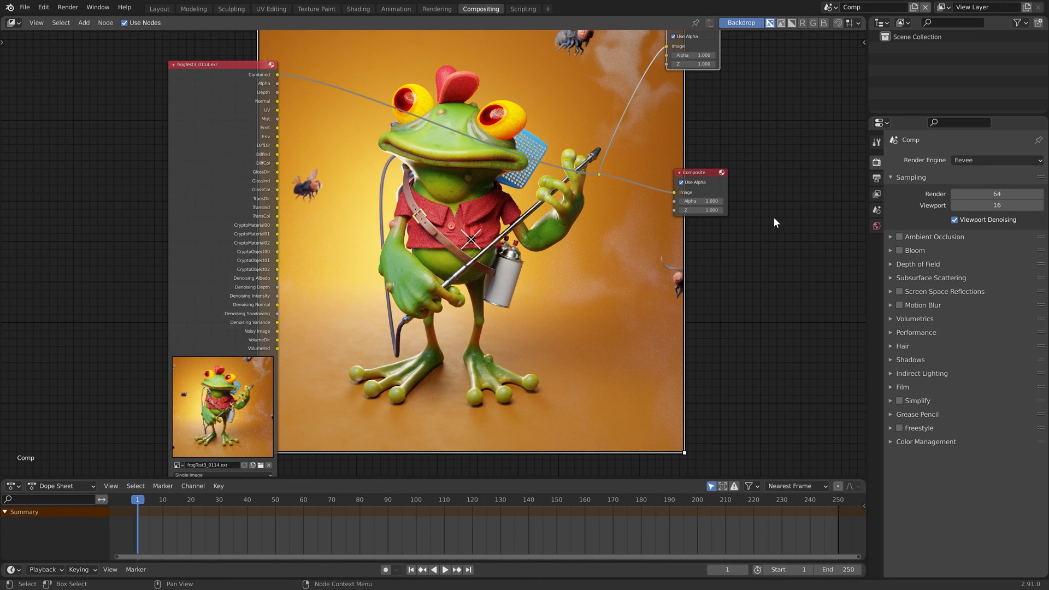
middle_drag(776, 144, 771, 231)
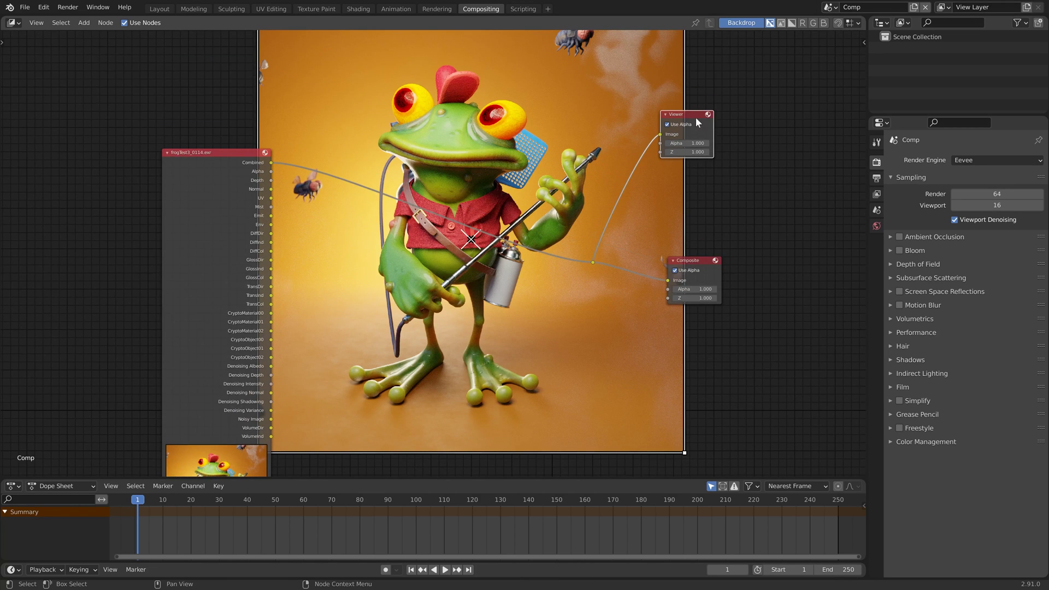
drag(696, 114, 714, 180)
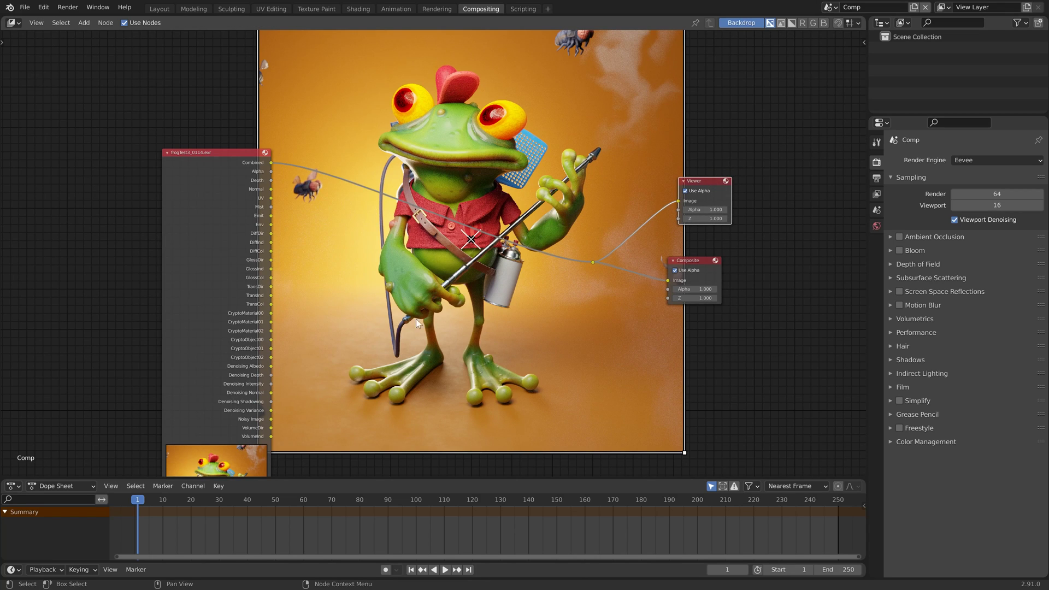
- Move the frogTest3_0114.exr node up and to the left, clear of the backdrop image
drag(217, 213, 200, 148)
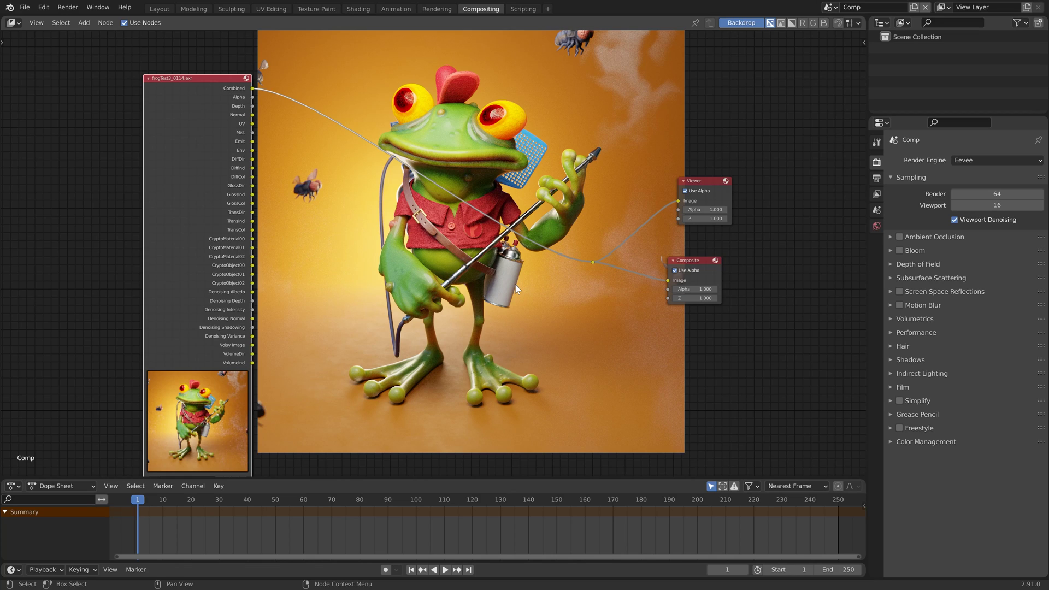
drag(175, 156, 121, 122)
click(318, 240)
- Add a Mix node in the space between the image node and the reroute
key(shift+a)
click(285, 222)
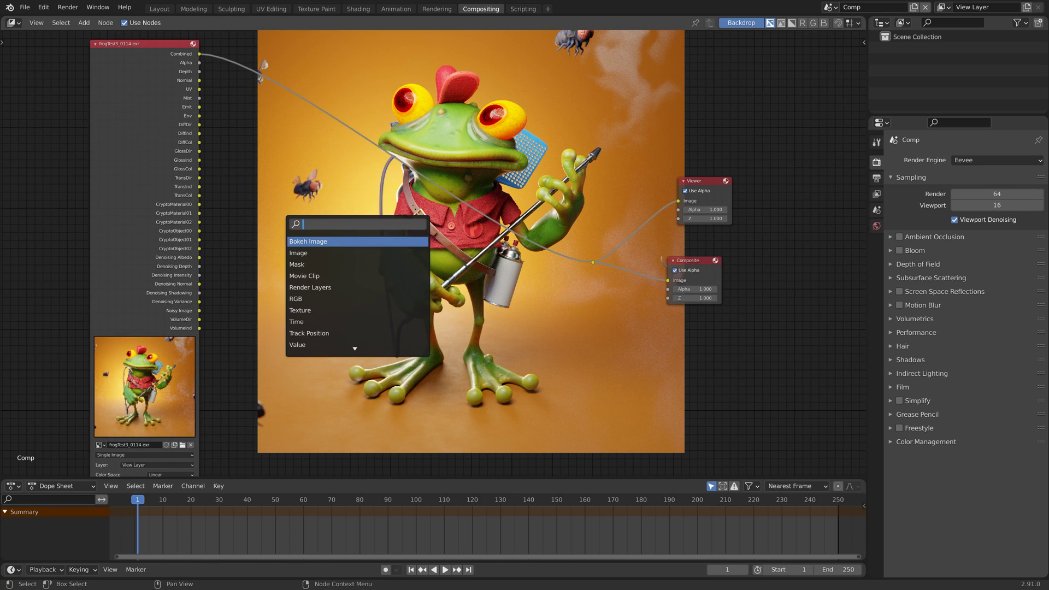
text(mi)
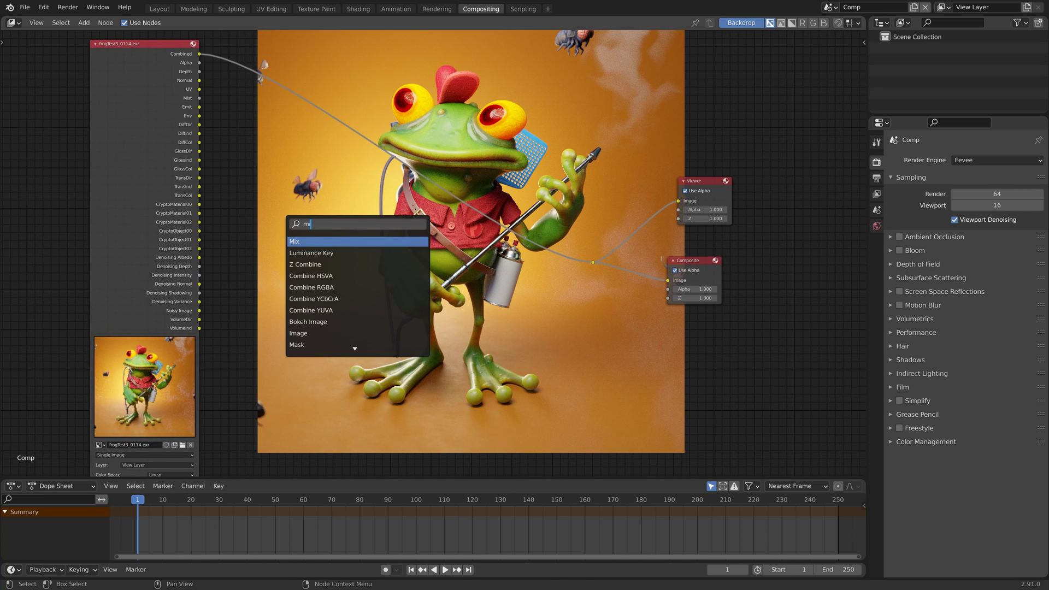
key(Return)
click(309, 188)
- Move the Mix node closer to the pass outputs of the frogTest3_0114.exr node
middle_drag(204, 129, 241, 177)
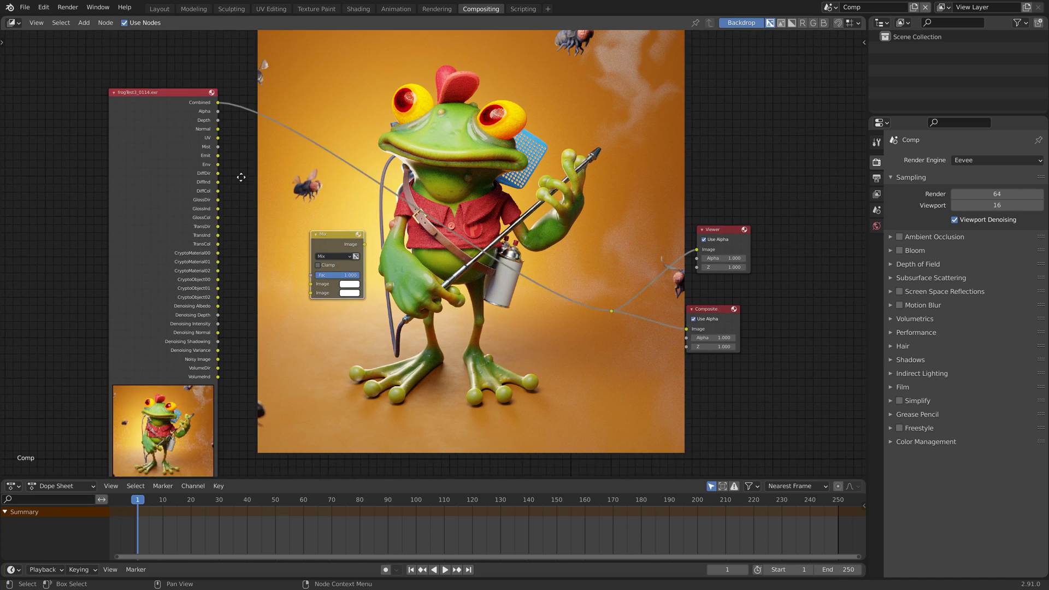
scroll(241, 177, up, 2)
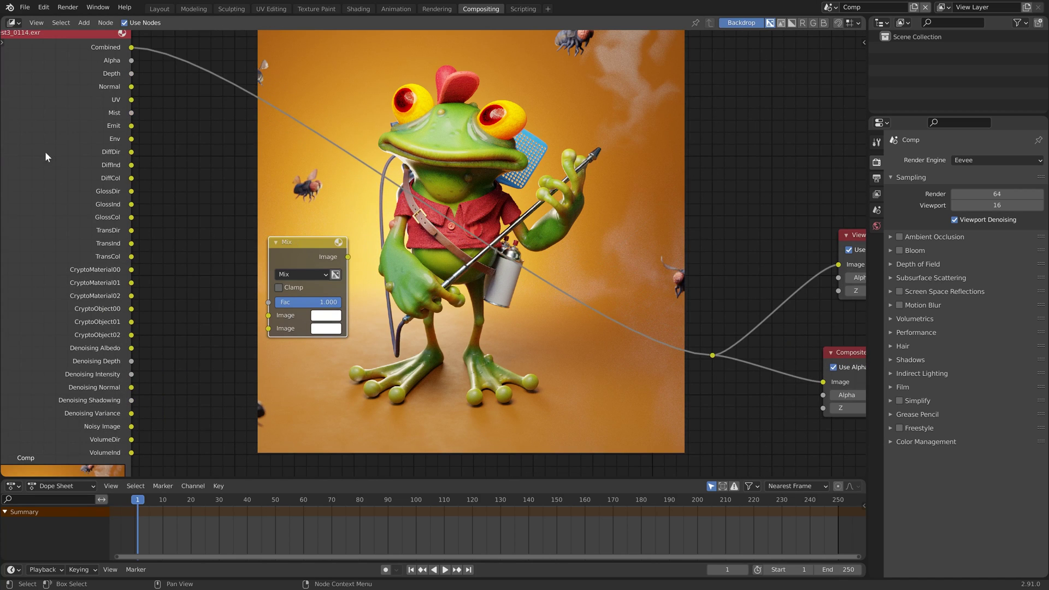
drag(46, 153, 51, 166)
click(261, 165)
click(310, 258)
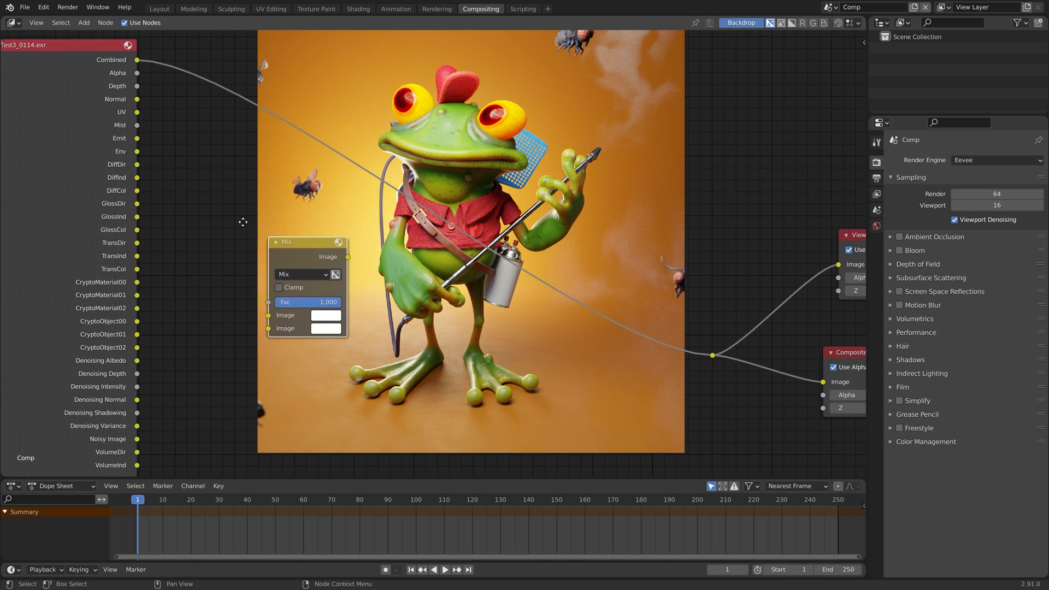
click(183, 189)
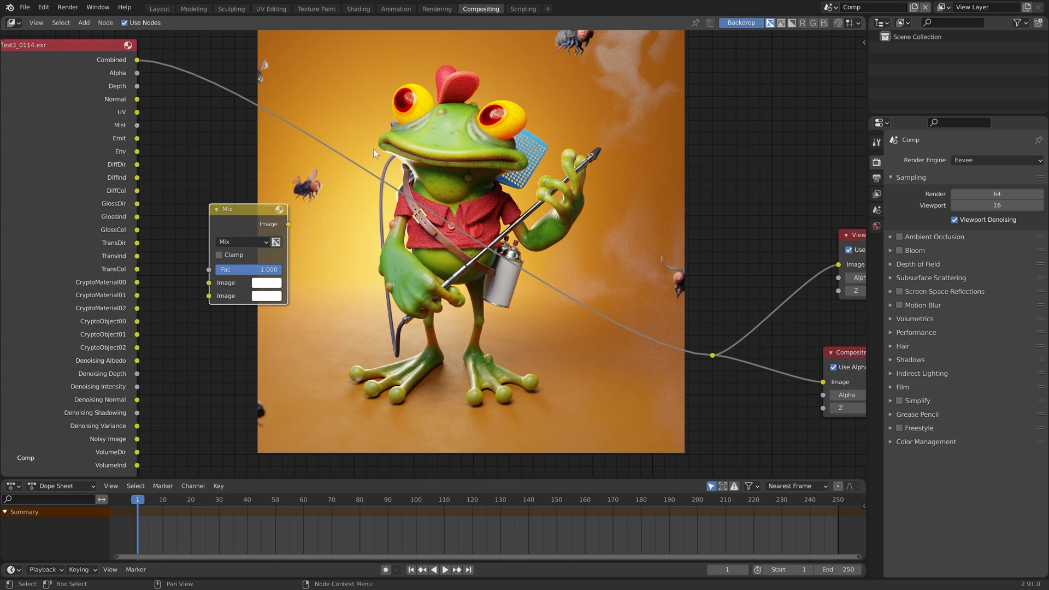
- Move the Mix node further up, beside the diffuse and glossy pass outputs of the frogTest3_0114.exr node
scroll(419, 261, down, 3)
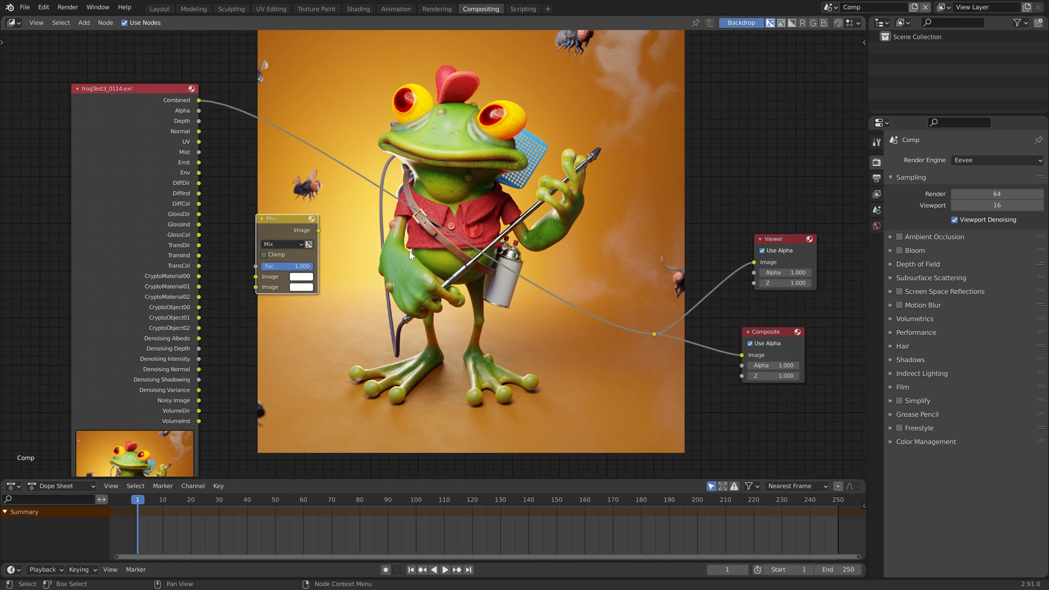
scroll(418, 261, up, 2)
middle_drag(461, 283, 453, 247)
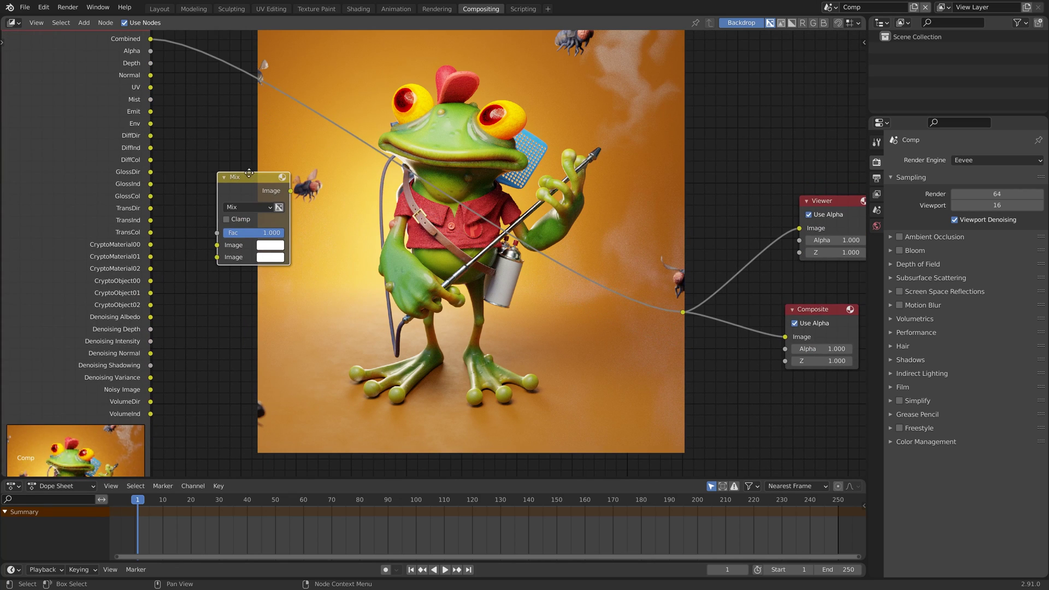
drag(247, 173, 240, 157)
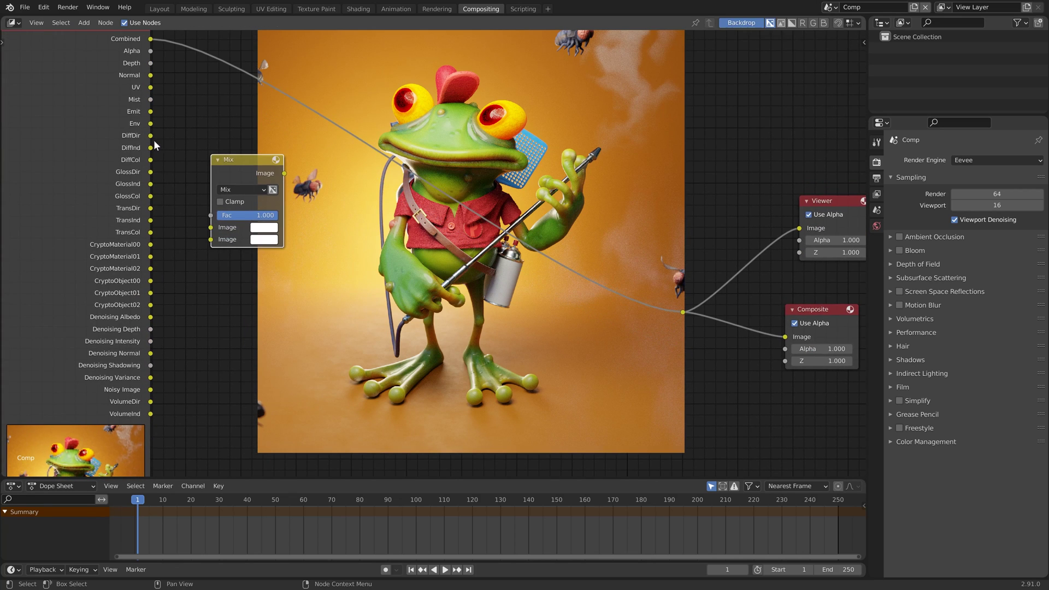
- Cycle the Viewer through the render passes of the frogTest3_0114.exr node as far as DiffDir
ctrl+shift+click(81, 130)
ctrl+shift+click(82, 130)
ctrl+shift+click(81, 131)
ctrl+shift+click(82, 131)
ctrl+shift+click(84, 132)
ctrl+shift+click(84, 132)
ctrl+shift+click(84, 131)
ctrl+shift+click(84, 131)
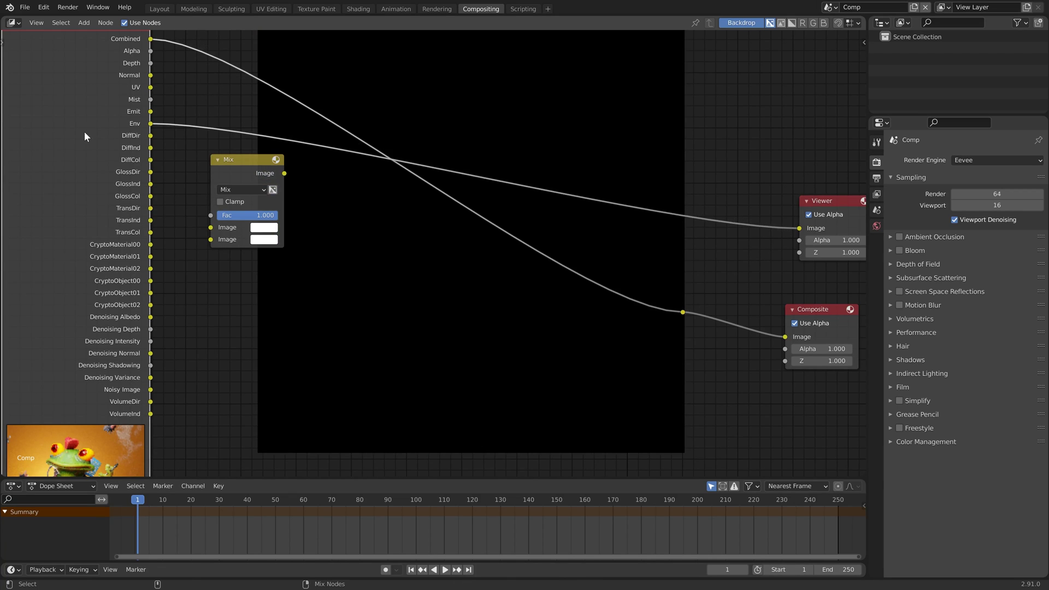
ctrl+shift+click(84, 131)
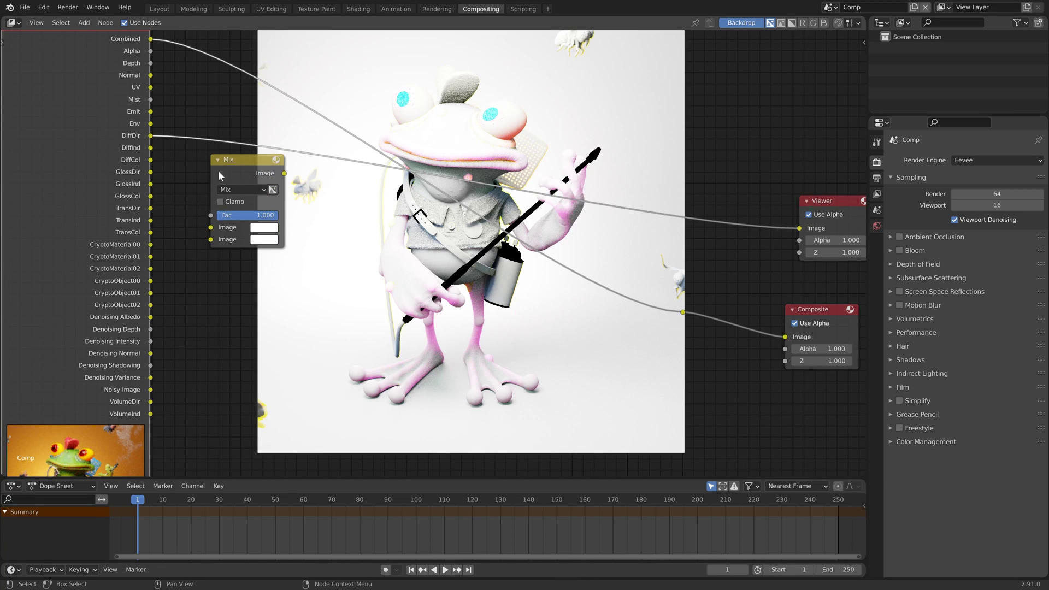
- Insert the Mix node on the DiffDir link, feed DiffInd into its second input and set its blend mode to Add
drag(236, 178, 232, 129)
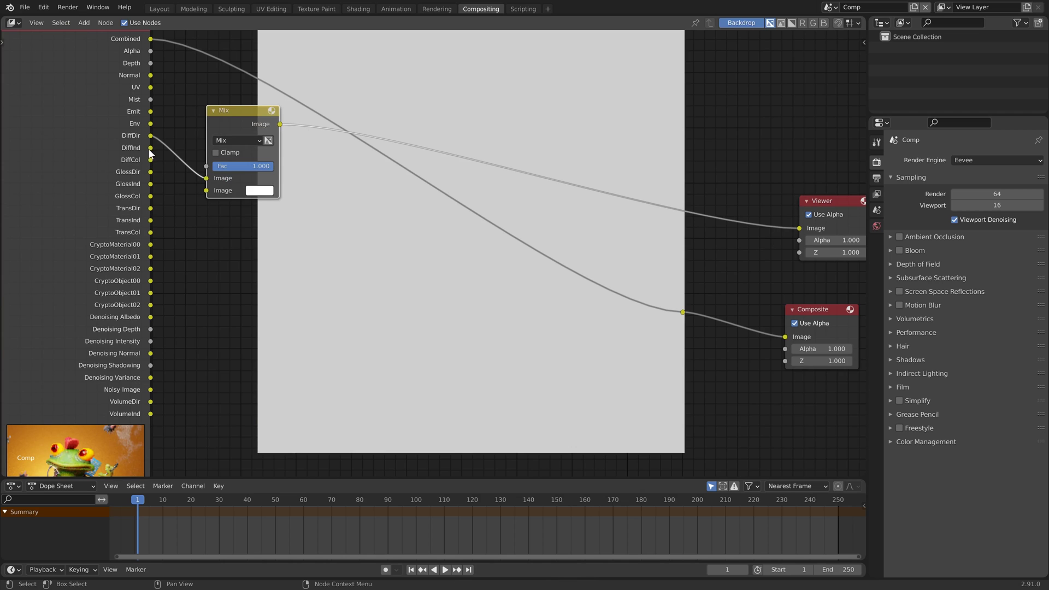
drag(150, 148, 209, 189)
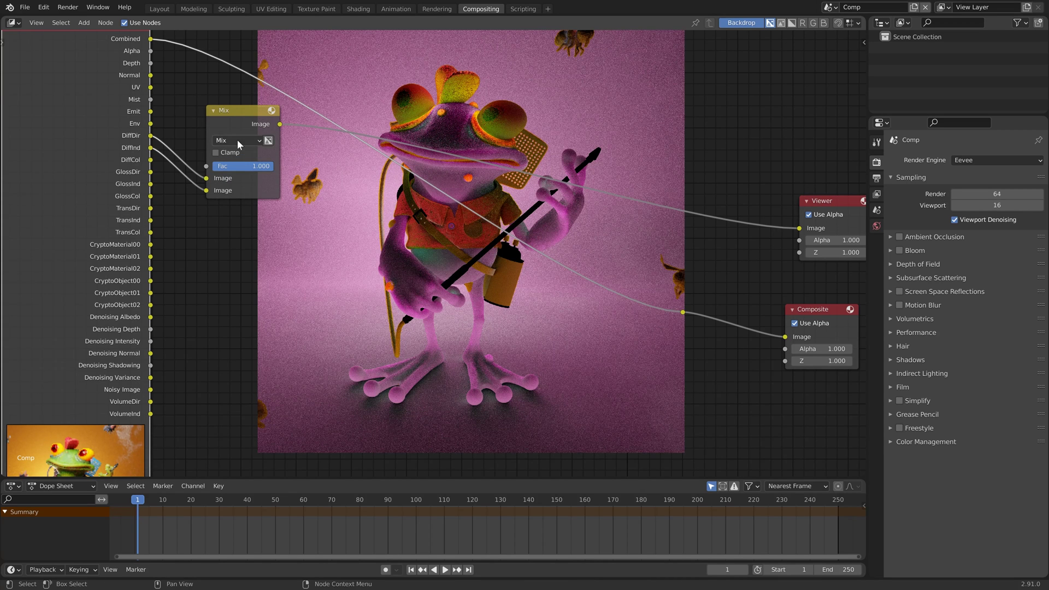
click(237, 140)
click(231, 234)
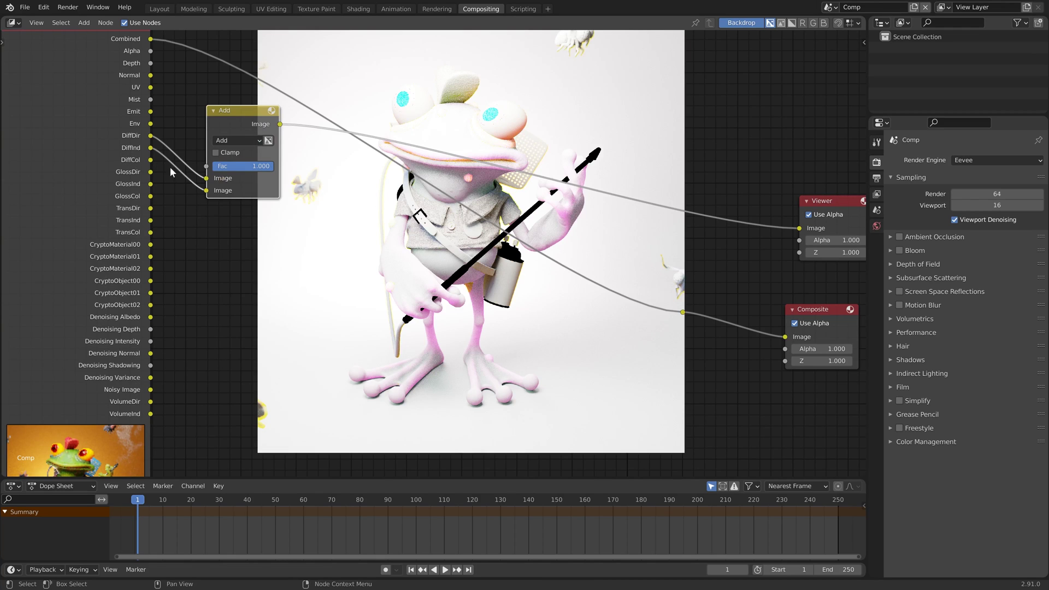
- Duplicate the Add node, place the copy below and to the right of the original, and set its blend mode to Multiply
key(shift+a)
key(shift+a)
click(240, 110)
key(shift+d)
click(356, 232)
click(364, 246)
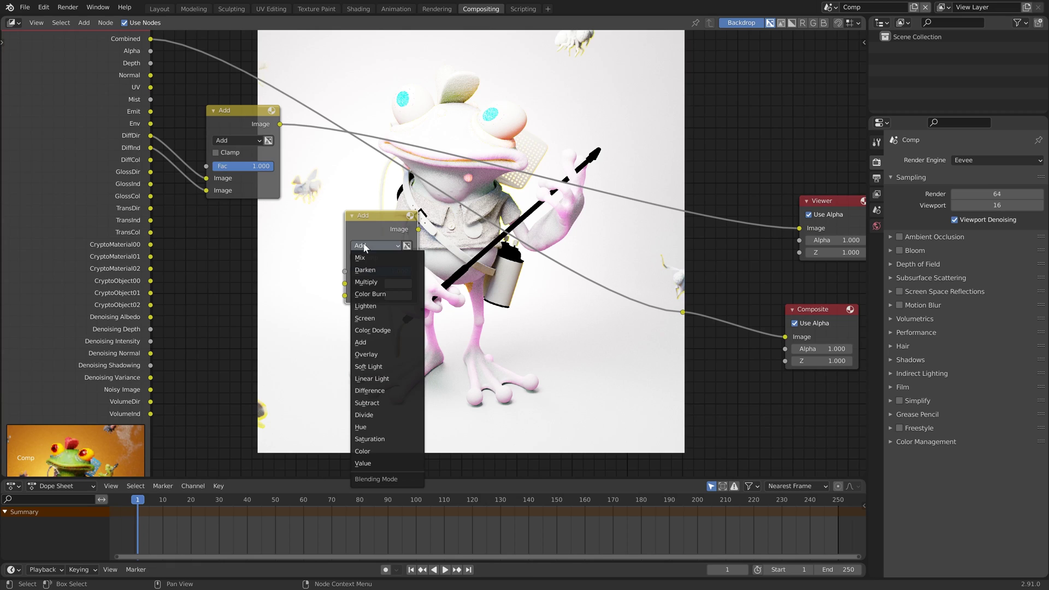
click(369, 282)
- Multiply the Add node's output with the DiffCol pass, preview the result and move the Multiply node close to the Add node
drag(151, 160, 344, 296)
drag(279, 125, 350, 283)
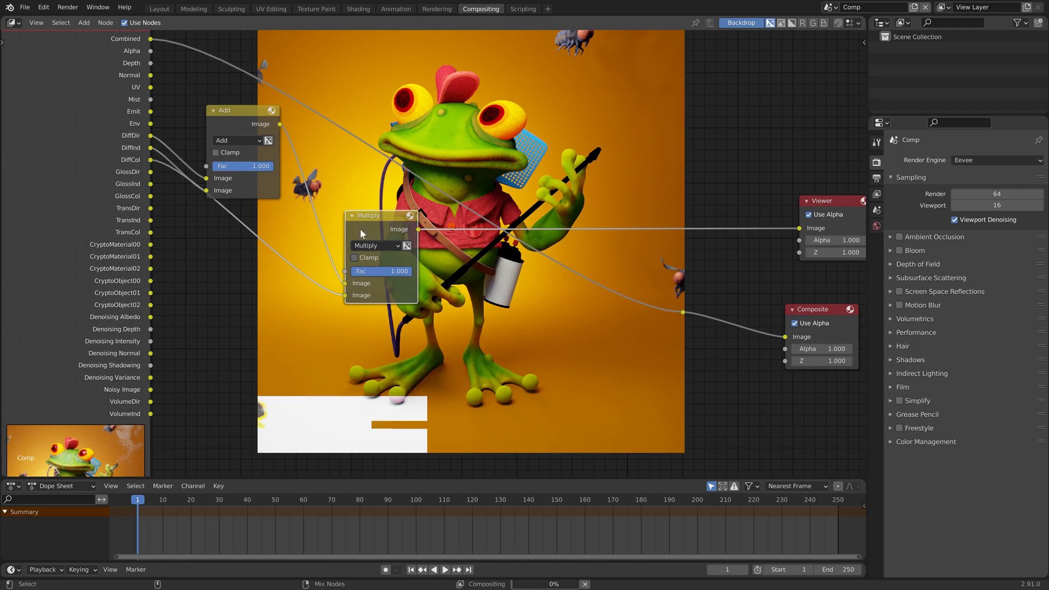
drag(383, 222, 329, 178)
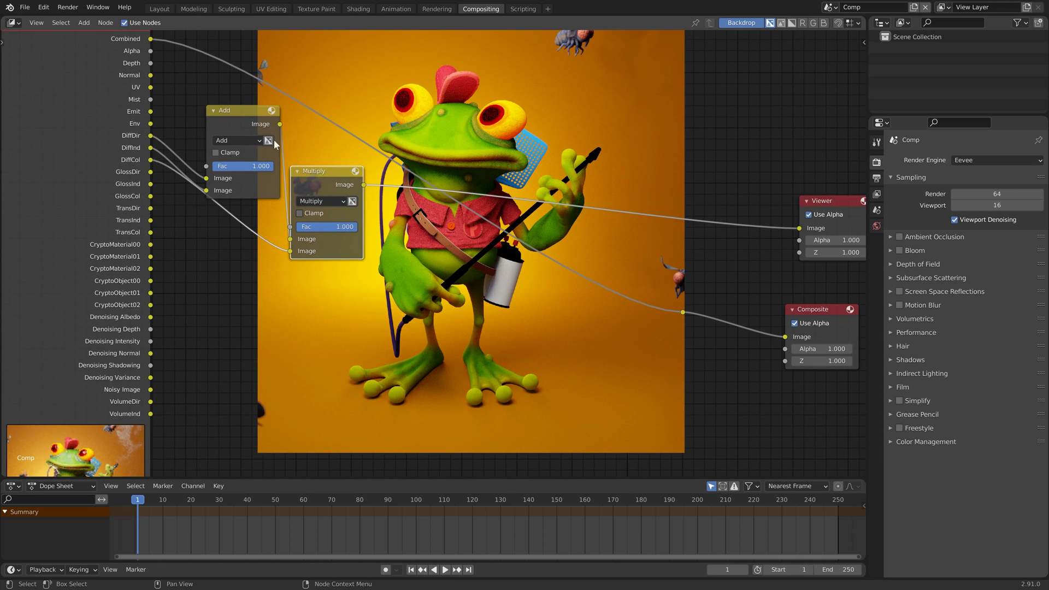
- Give the diffuse Add node a custom blue node color
click(234, 114)
drag(208, 300, 342, 167)
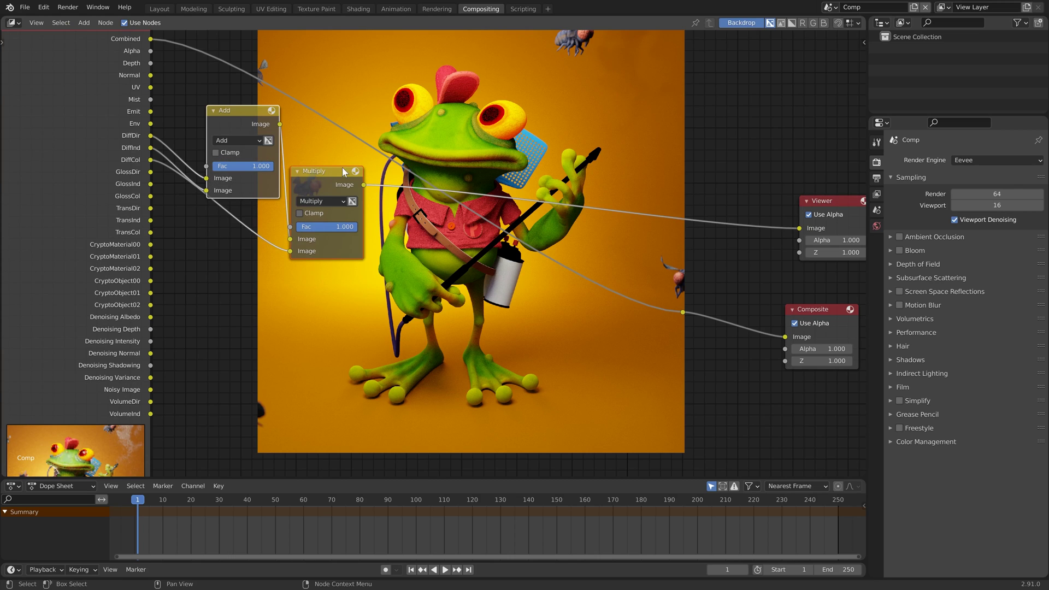
key(n)
click(771, 85)
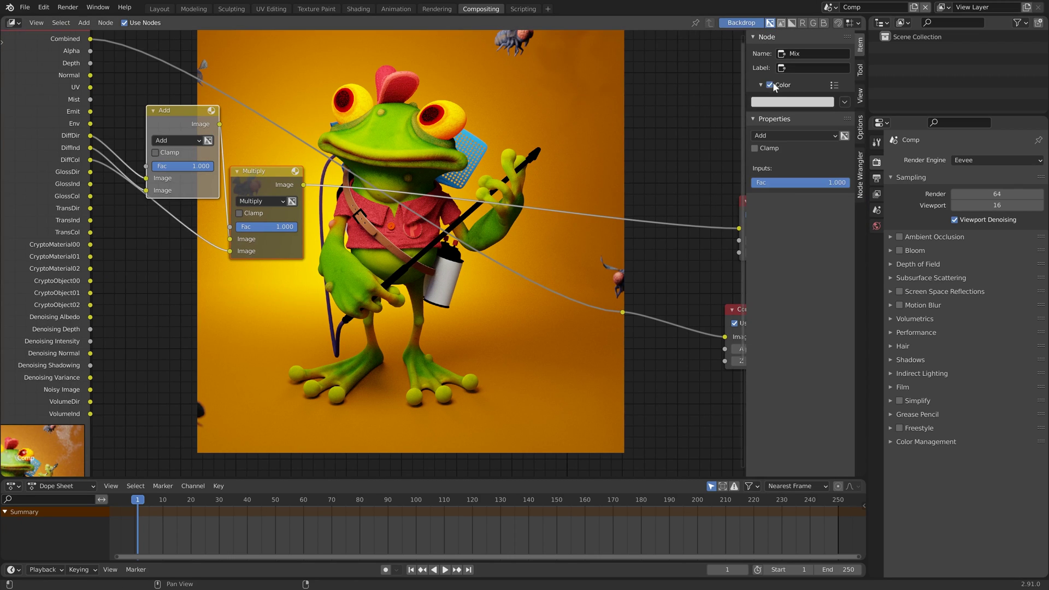
click(792, 102)
click(815, 126)
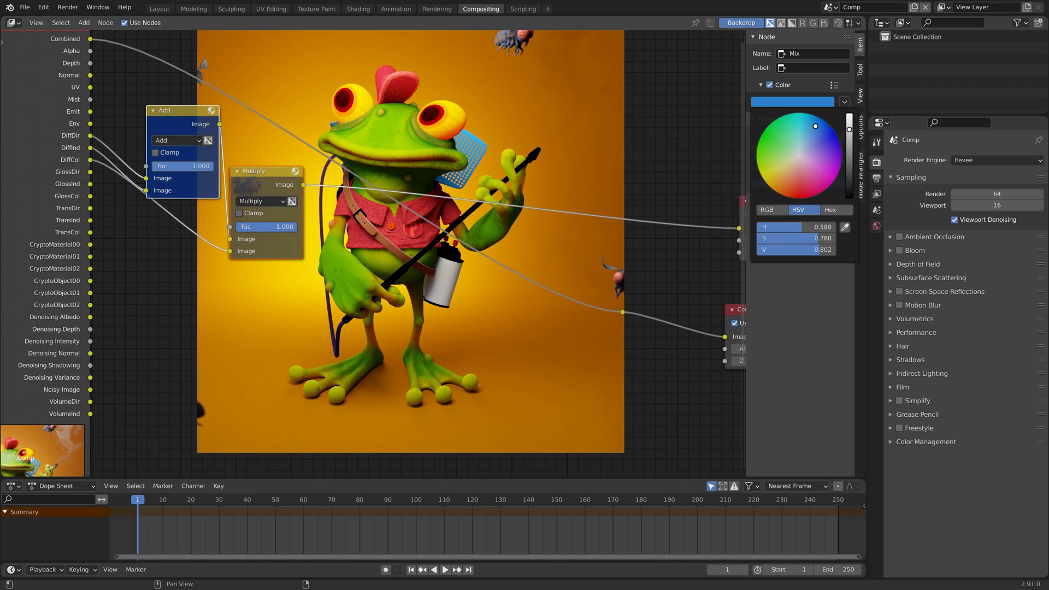
drag(815, 126, 817, 155)
- Give the diffuse Multiply node a custom blue node color as well
click(270, 173)
click(770, 105)
click(792, 122)
click(792, 122)
click(815, 156)
key(alt+a)
middle_drag(402, 122, 408, 110)
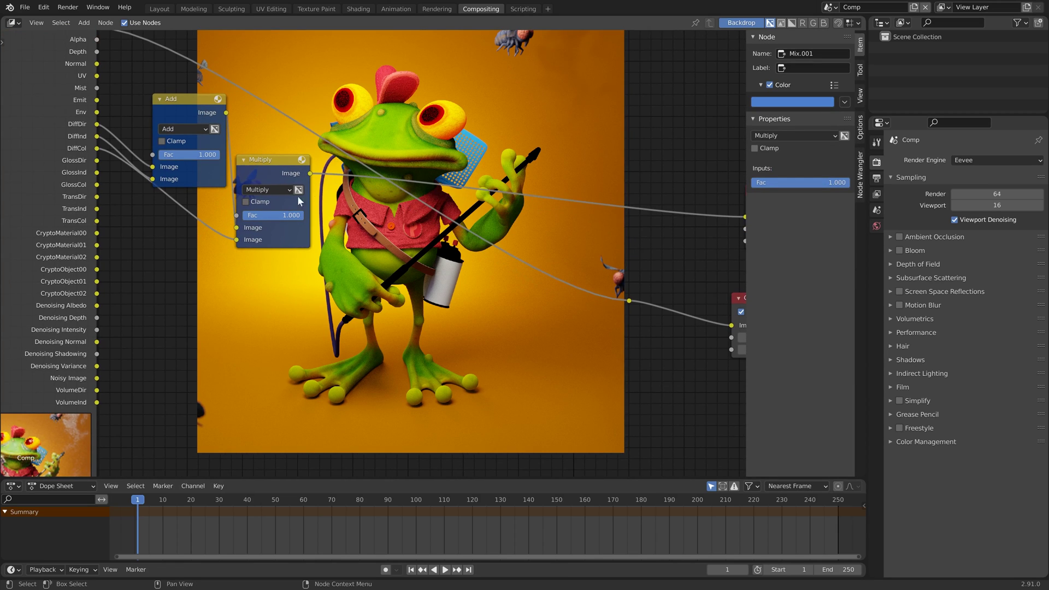
- Duplicate the blue Add and Multiply nodes together and place the copies directly below the originals
drag(272, 138, 184, 203)
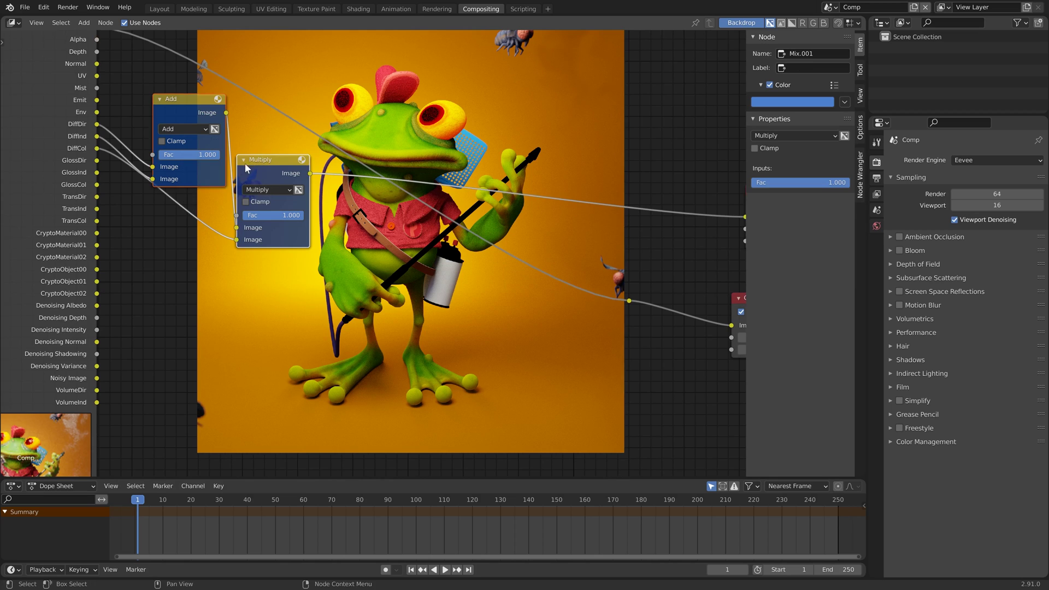
key(shift+d)
click(238, 320)
- Link GlossDir and GlossInd to the duplicated Add node and GlossCol to its Multiply node, and preview the glossy result
drag(96, 161, 139, 328)
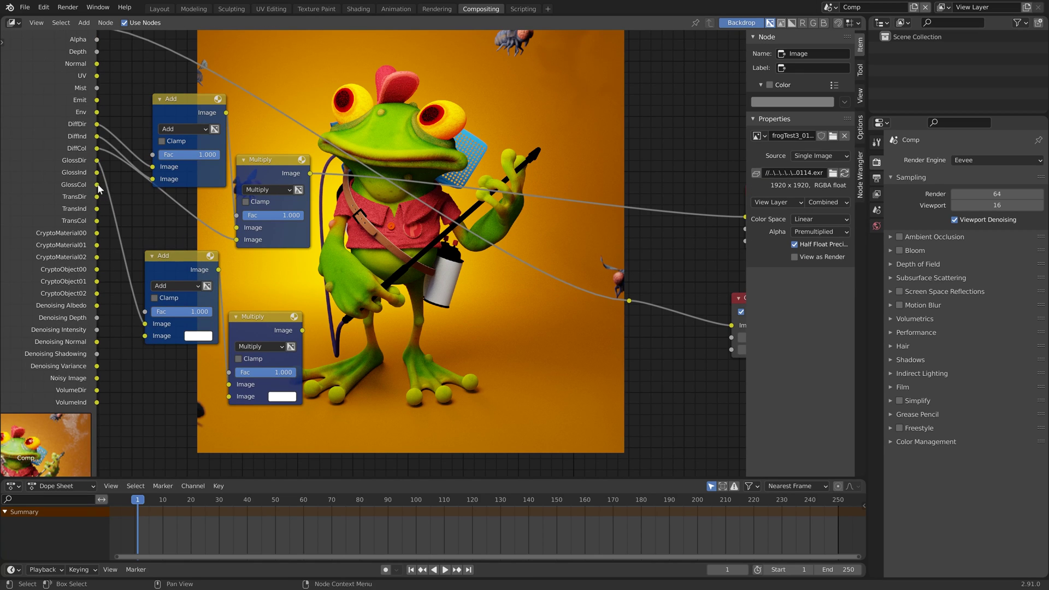
drag(97, 185, 230, 396)
ctrl+shift+click(250, 325)
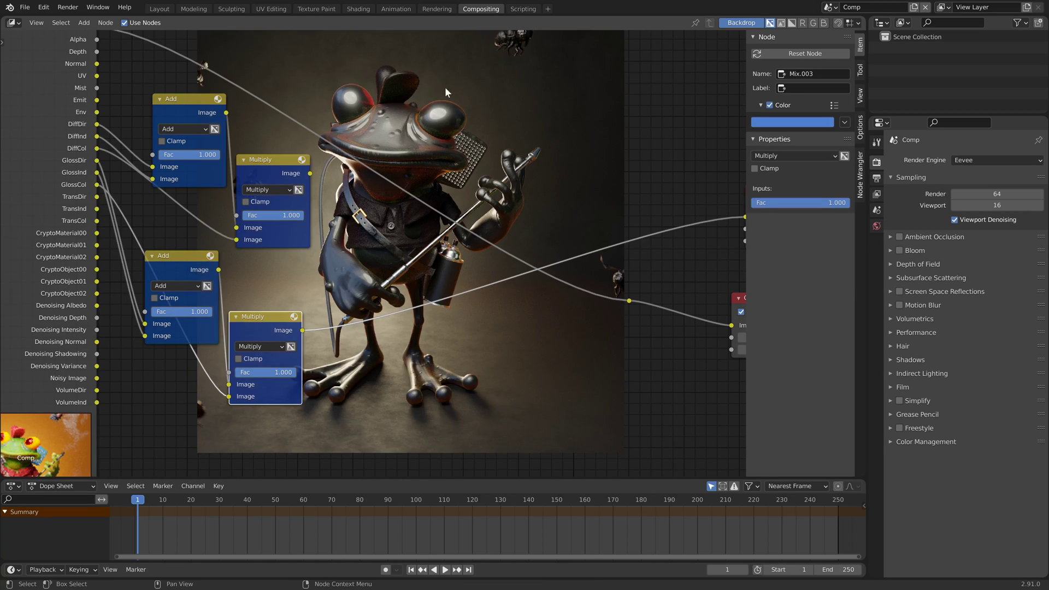
- Combine the diffuse and glossy Multiply outputs in a duplicated Add node placed to their right, and preview it
click(178, 106)
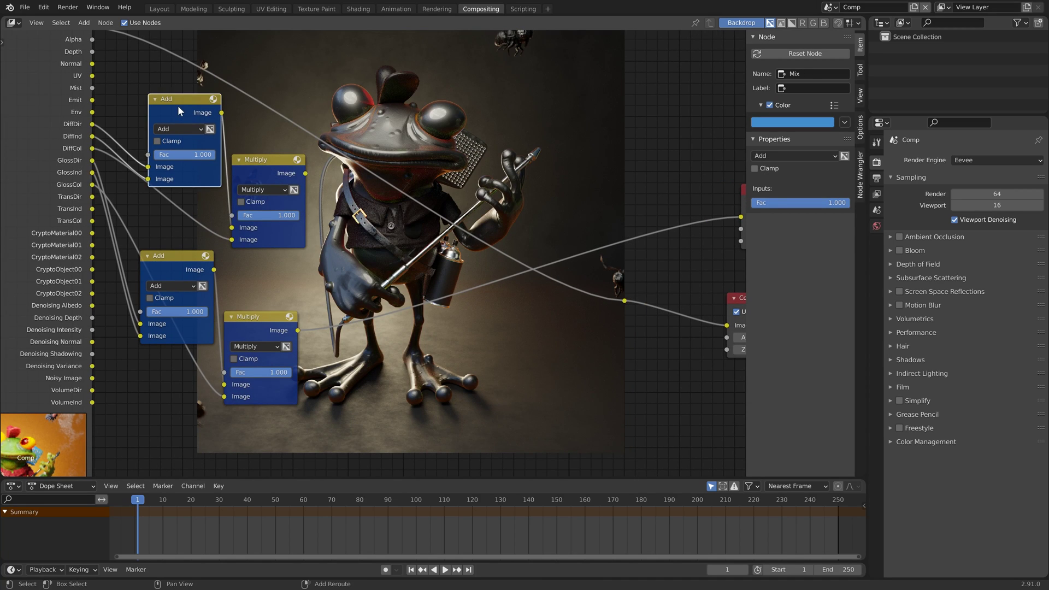
key(shift+d)
click(355, 238)
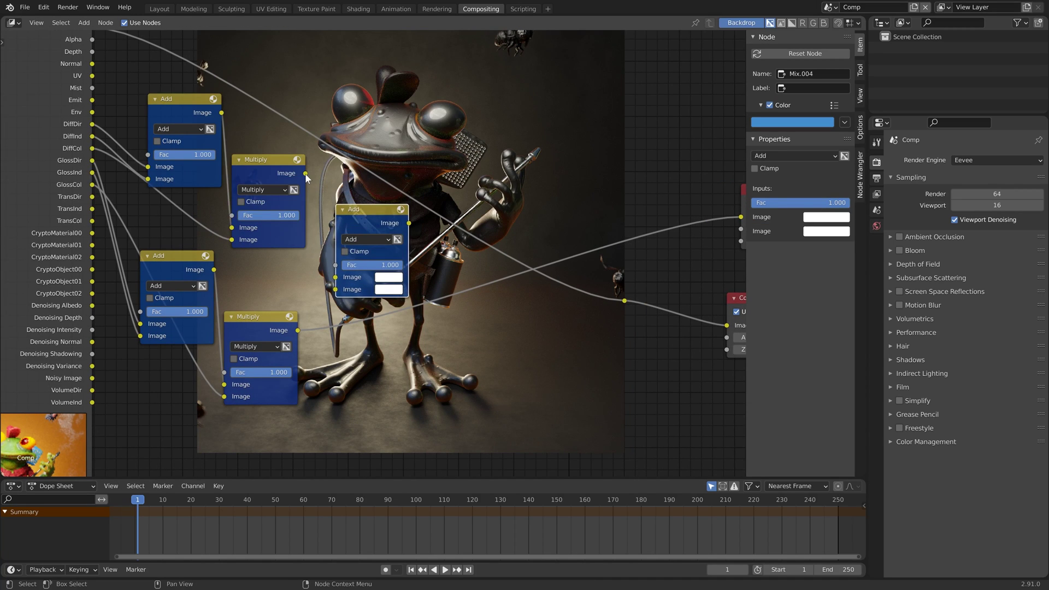
drag(306, 174, 336, 277)
drag(298, 330, 339, 290)
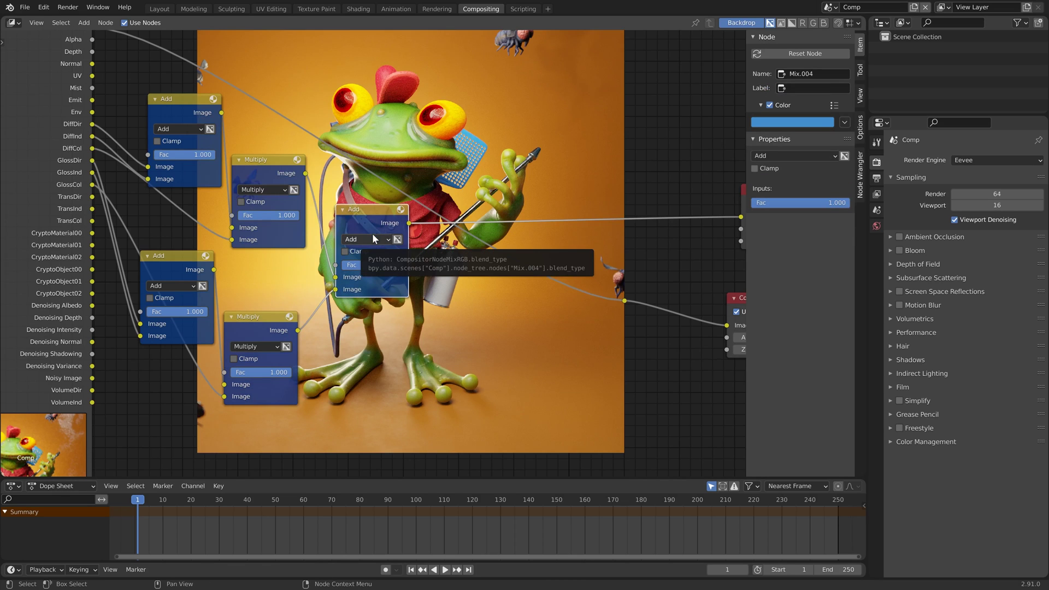
middle_drag(372, 233, 391, 200)
- Duplicate the glossy Add, Multiply and combining Add nodes below, and link the TransDir, TransInd and TransCol passes to the copies
drag(437, 239, 224, 402)
middle_drag(261, 262, 261, 130)
key(shift+d)
click(260, 294)
middle_drag(260, 294, 279, 357)
drag(132, 96, 177, 398)
drag(131, 119, 261, 458)
- Feed the diffuse-glossy Add output into the new combining Add node, preview it and move it further right
middle_drag(452, 111, 398, 111)
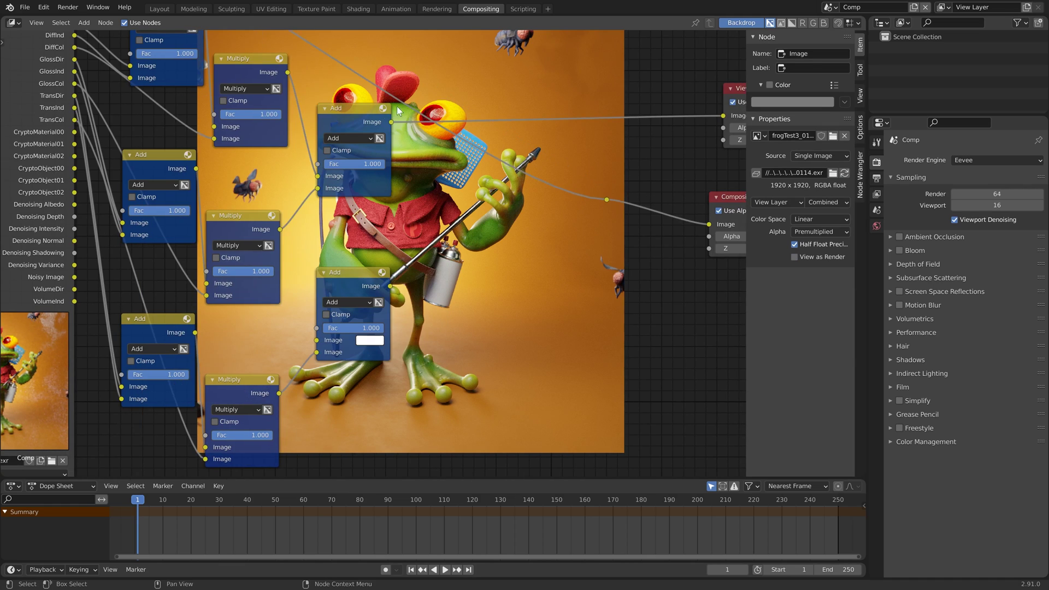
click(318, 274)
middle_drag(480, 214, 433, 116)
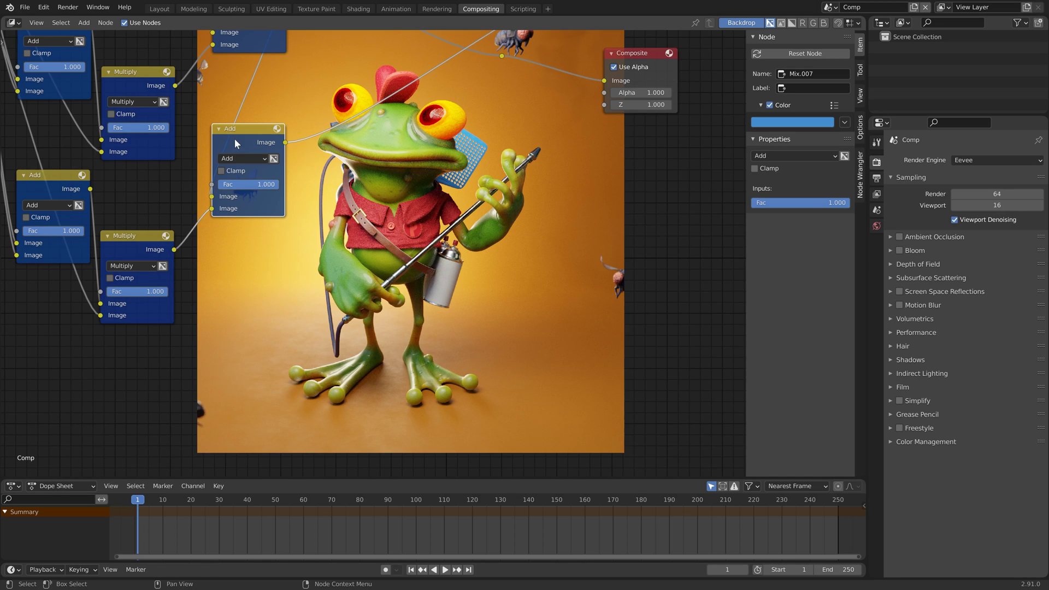
drag(235, 138, 254, 133)
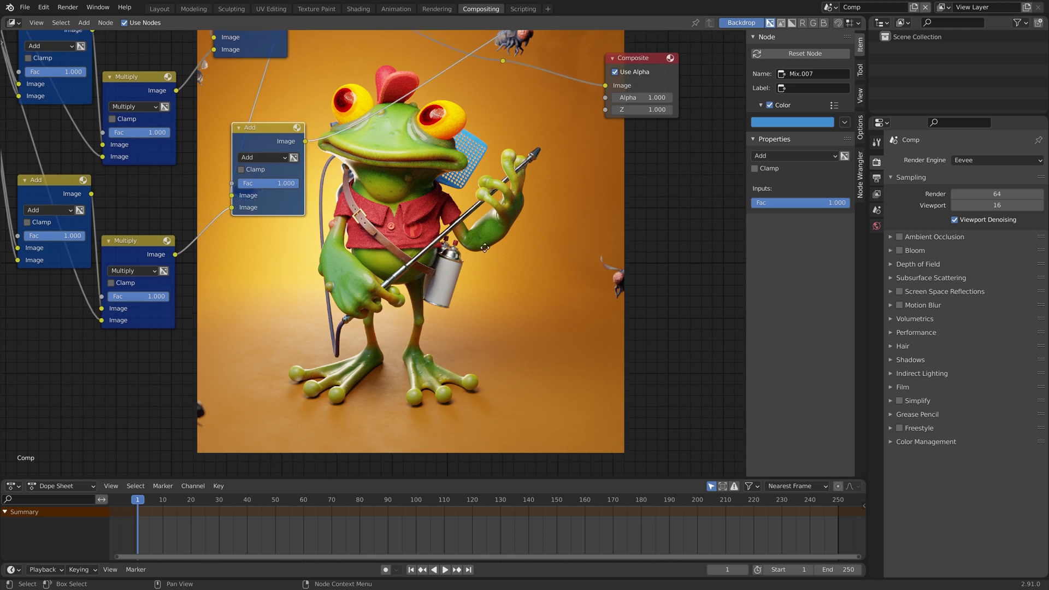
middle_drag(427, 143, 497, 283)
key(g)
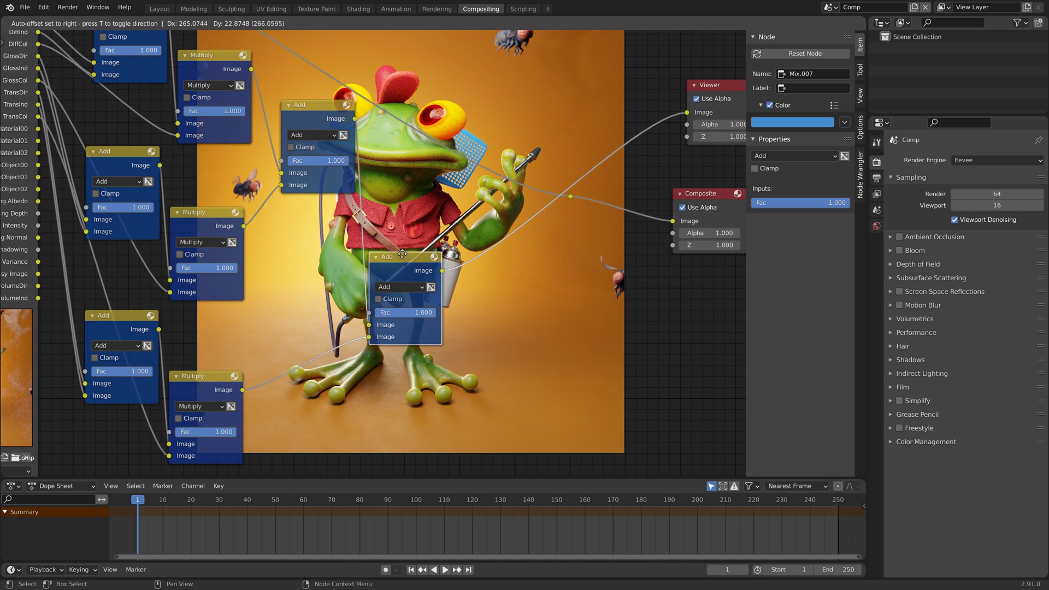
click(469, 248)
- Collapse the diffuse Add and Multiply nodes and both combining Add nodes, arranging them in a compact row
scroll(455, 271, down, 4)
middle_drag(521, 259, 513, 285)
click(166, 89)
drag(183, 89, 176, 155)
click(227, 133)
drag(244, 132, 239, 169)
click(303, 170)
drag(322, 170, 311, 183)
click(367, 269)
drag(384, 270, 372, 233)
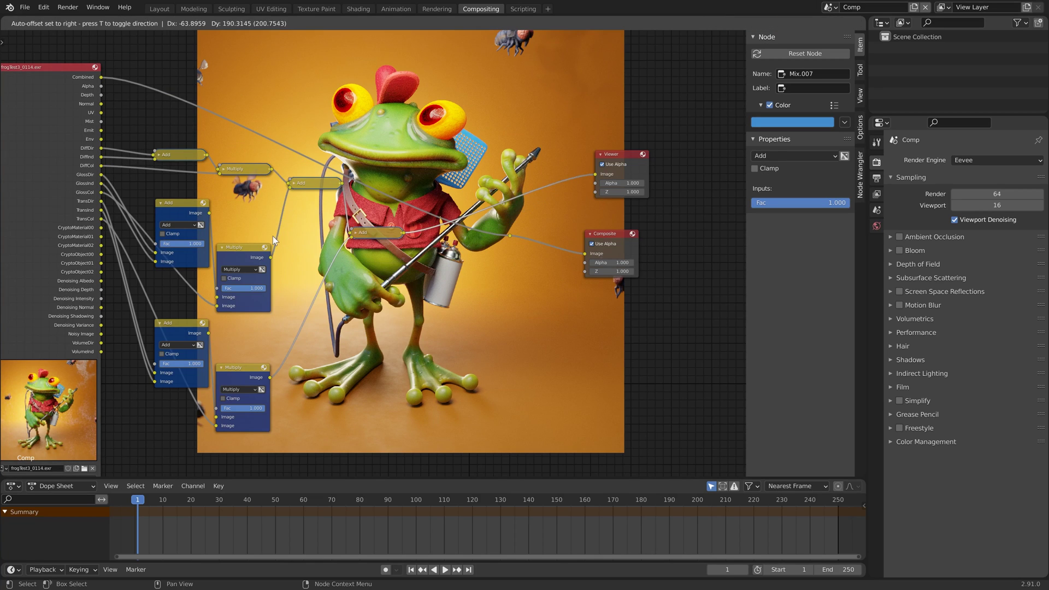
- Collapse the glossy and transmission Add and Multiply nodes and stack them compactly beneath the diffuse nodes
click(222, 247)
drag(239, 248, 246, 224)
click(160, 203)
click(159, 323)
drag(175, 324, 192, 243)
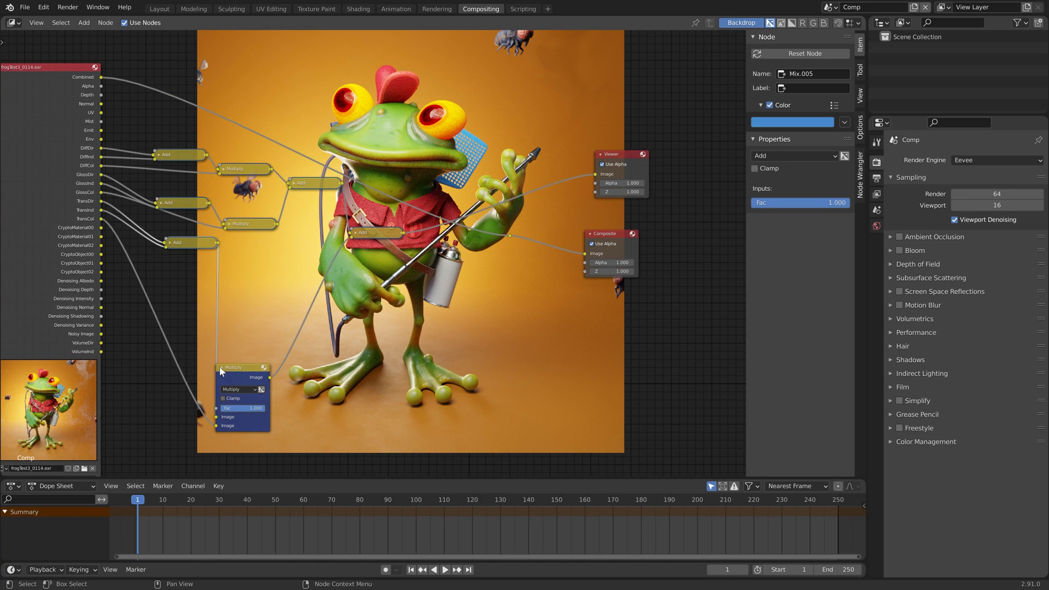
drag(240, 368, 254, 262)
key(h)
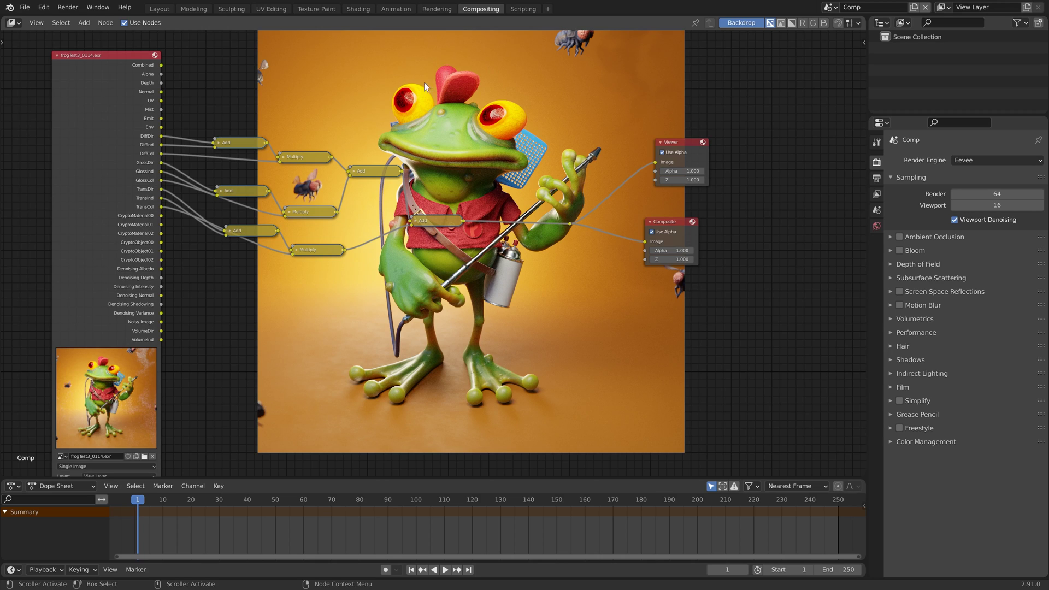
- Add a Cryptomatte node in the free space below the collapsed mix nodes
key(shift+a)
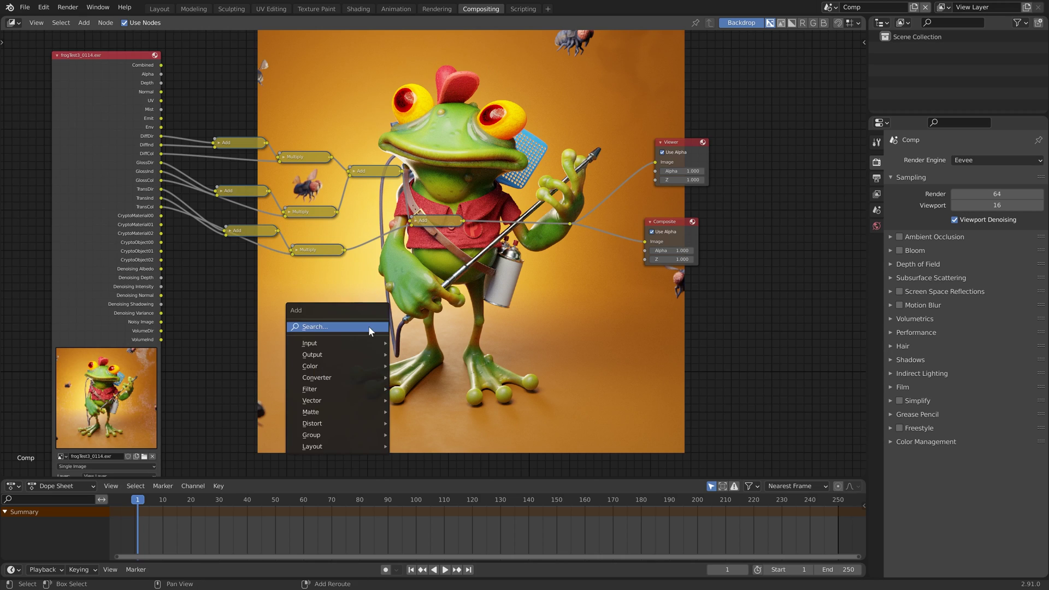
click(369, 327)
text(cry)
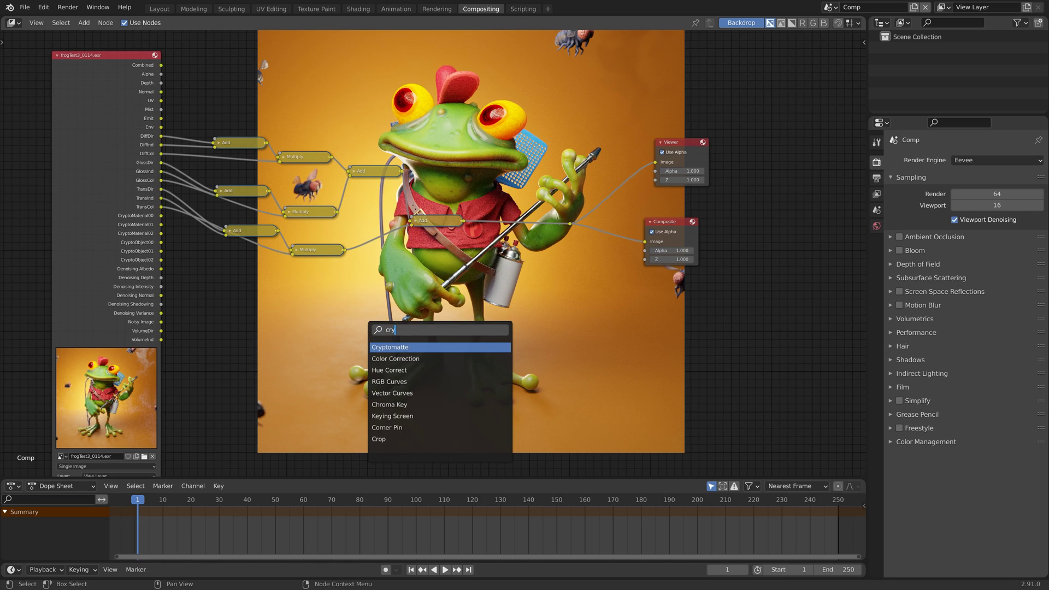
key(Return)
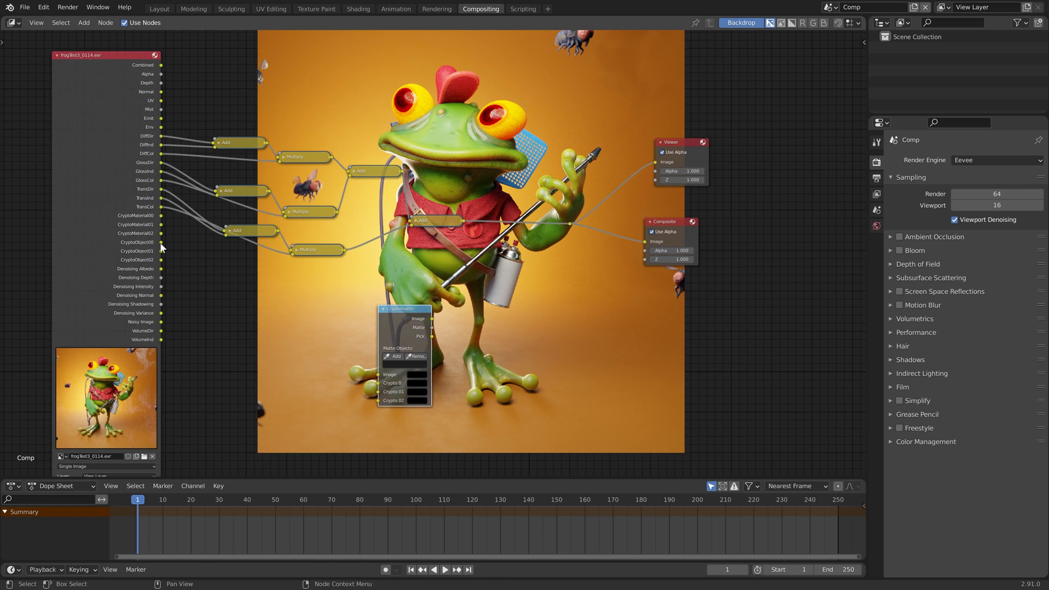
- Link CryptoObject00, CryptoObject01 and CryptoObject02 to the Cryptomatte node's Crypto 00, Crypto 01 and Crypto 02 inputs
drag(161, 242, 378, 383)
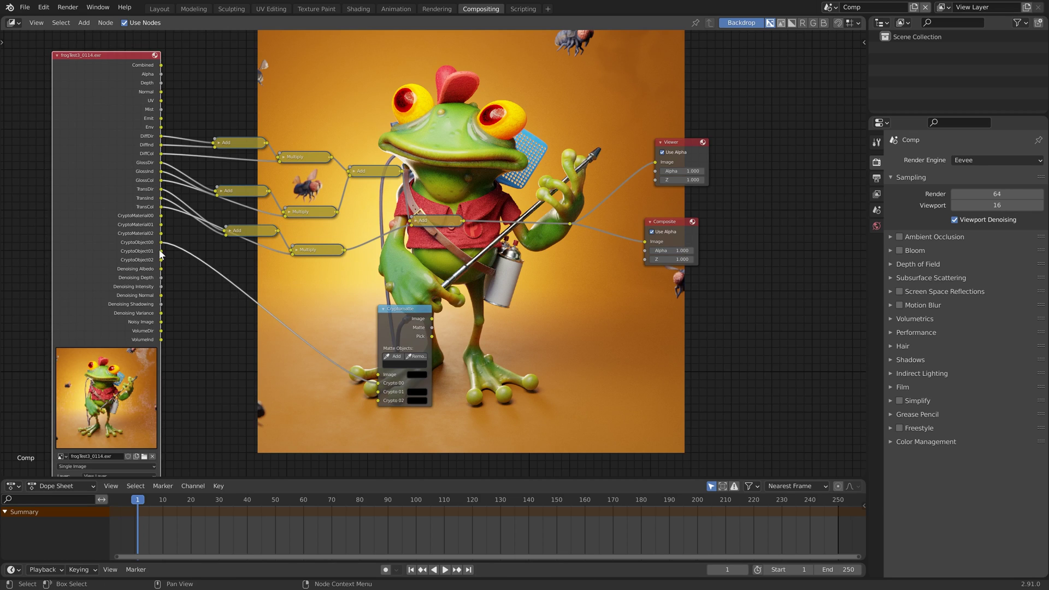
drag(160, 251, 378, 391)
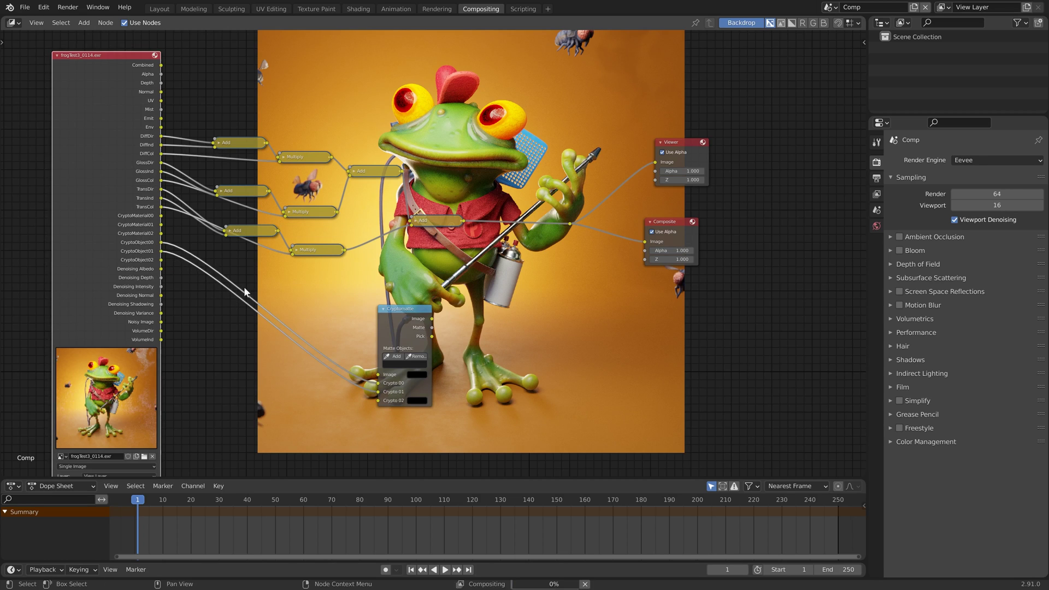
drag(160, 260, 382, 400)
- Preview the Cryptomatte node's Pick output in the Viewer
ctrl+shift+click(400, 329)
ctrl+shift+click(399, 327)
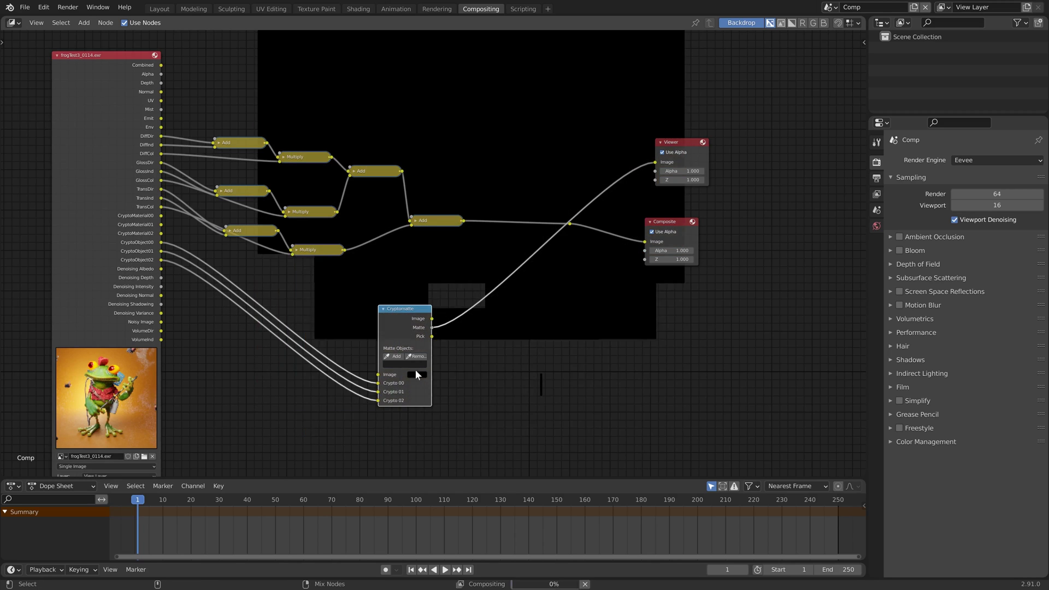
ctrl+shift+click(398, 325)
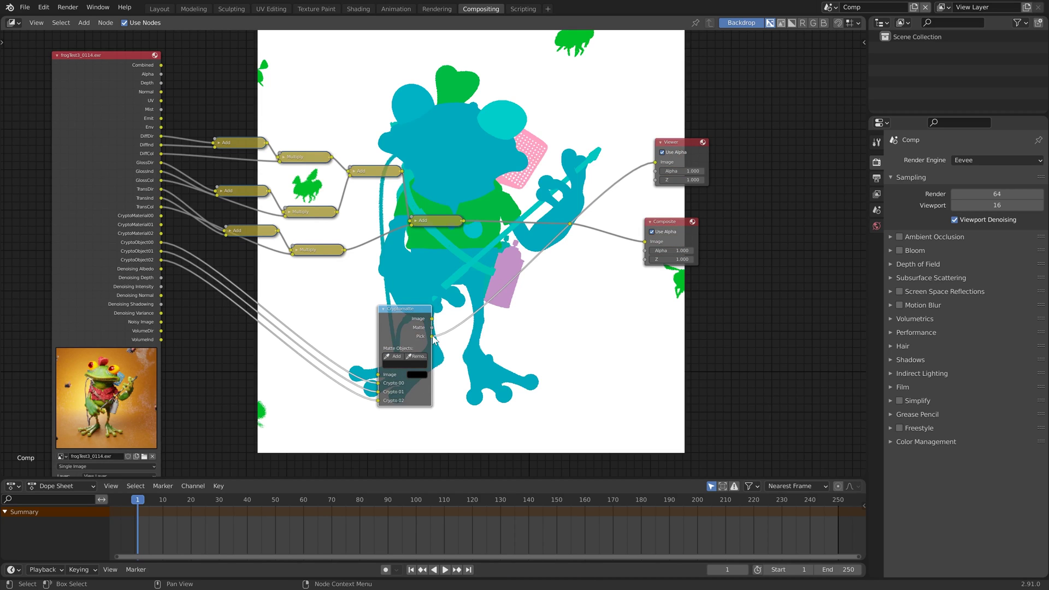
- Sample the frog's heart-shaped hat into the Cryptomatte node's matte objects and preview its Matte output in the Viewer
click(397, 357)
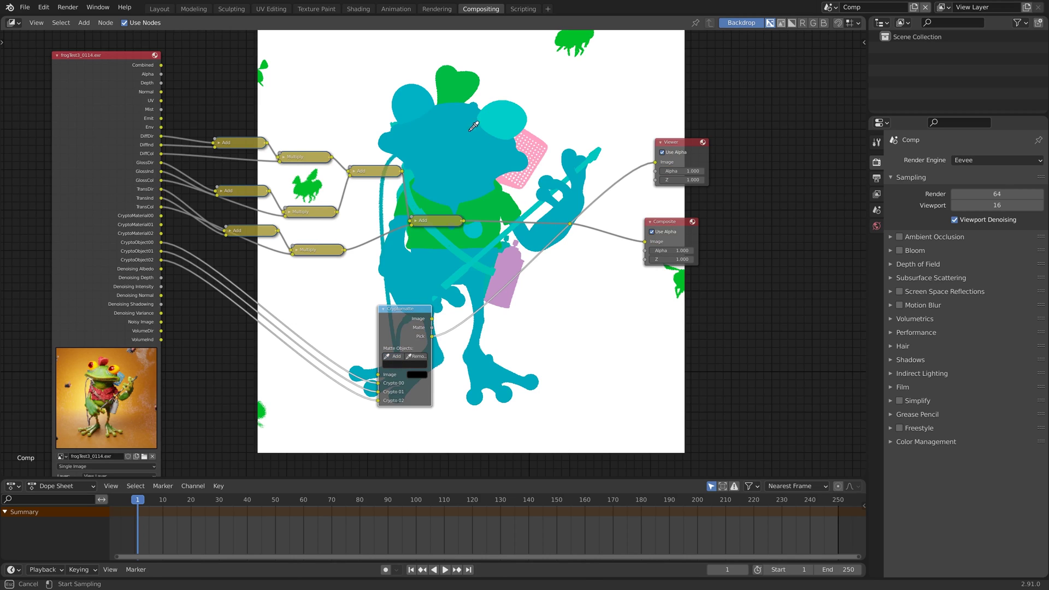
click(401, 404)
ctrl+shift+click(402, 340)
ctrl+shift+click(401, 358)
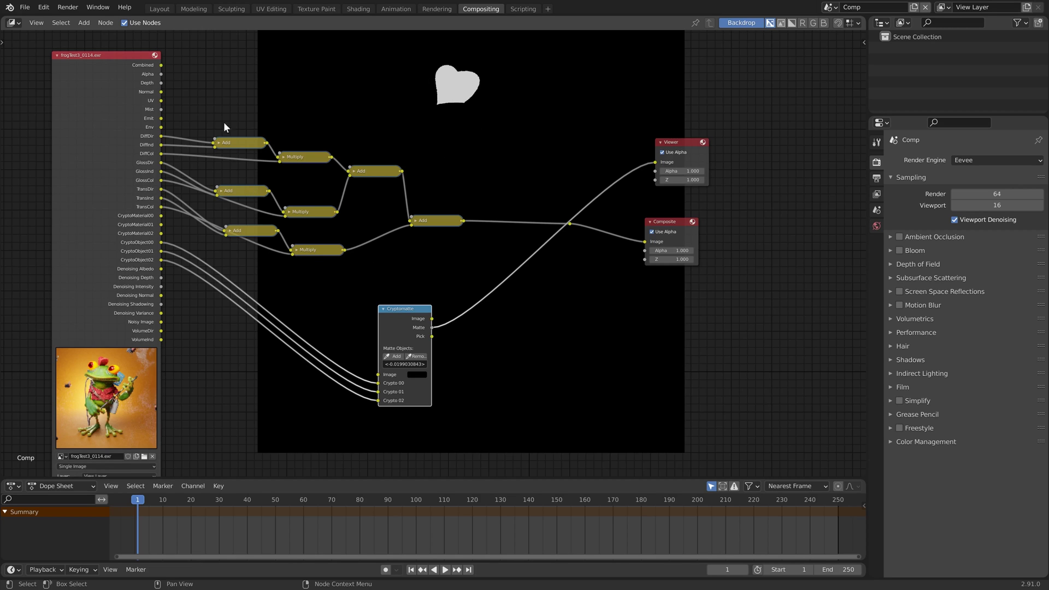
- Move the diffuse Add and Multiply nodes upward for space and preview the combined passes in the Viewer
drag(238, 143, 259, 101)
drag(298, 162, 314, 154)
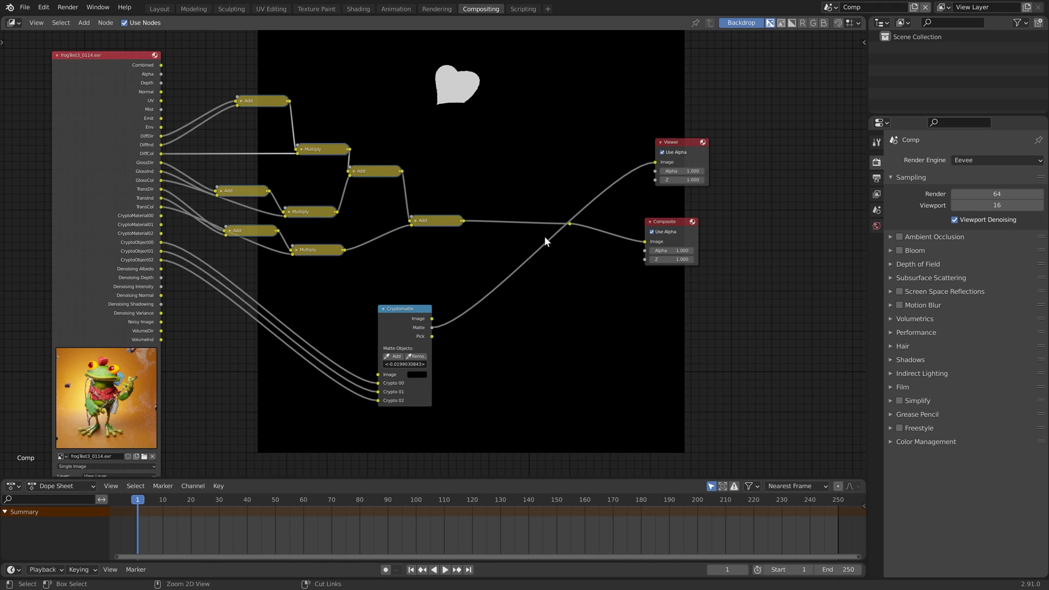
ctrl+shift+click(572, 225)
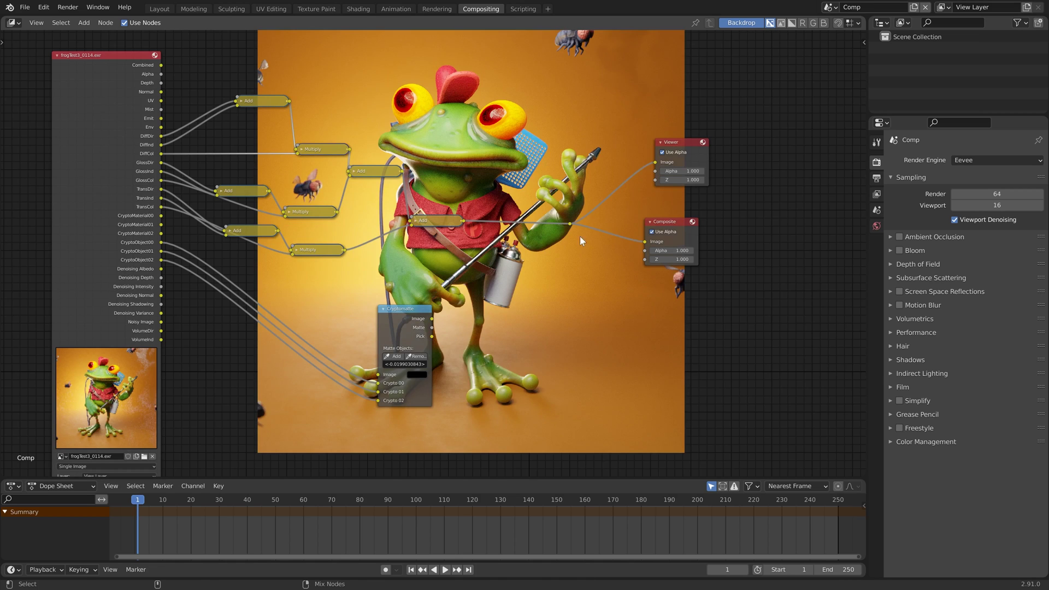
- Insert a Hue Saturation Value node between DiffCol and the diffuse Multiply, and link the Cryptomatte's Matte output to its Fac
key(shift+a)
click(542, 332)
text(hu)
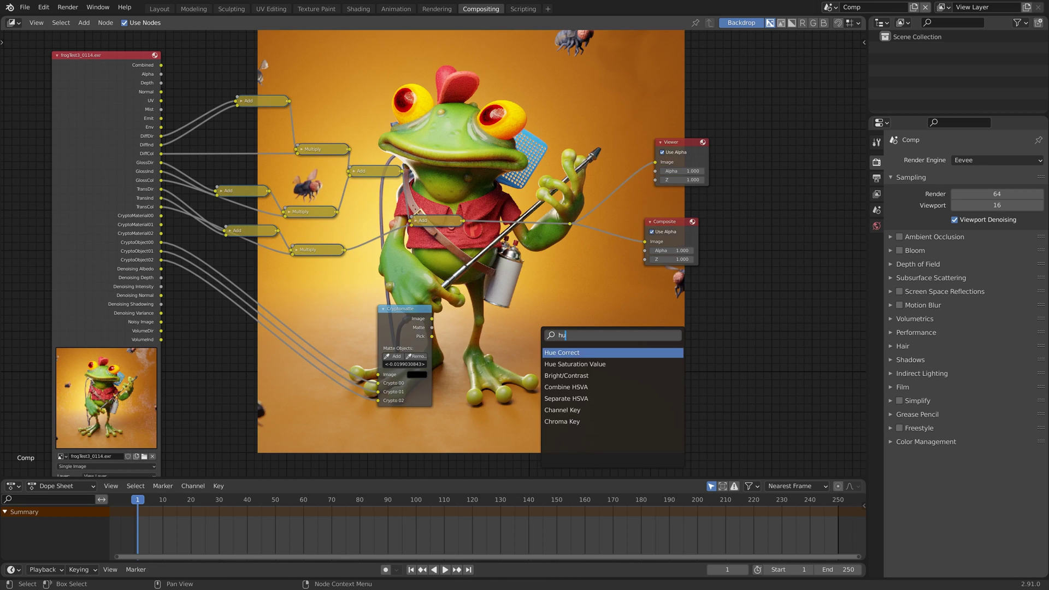
click(577, 363)
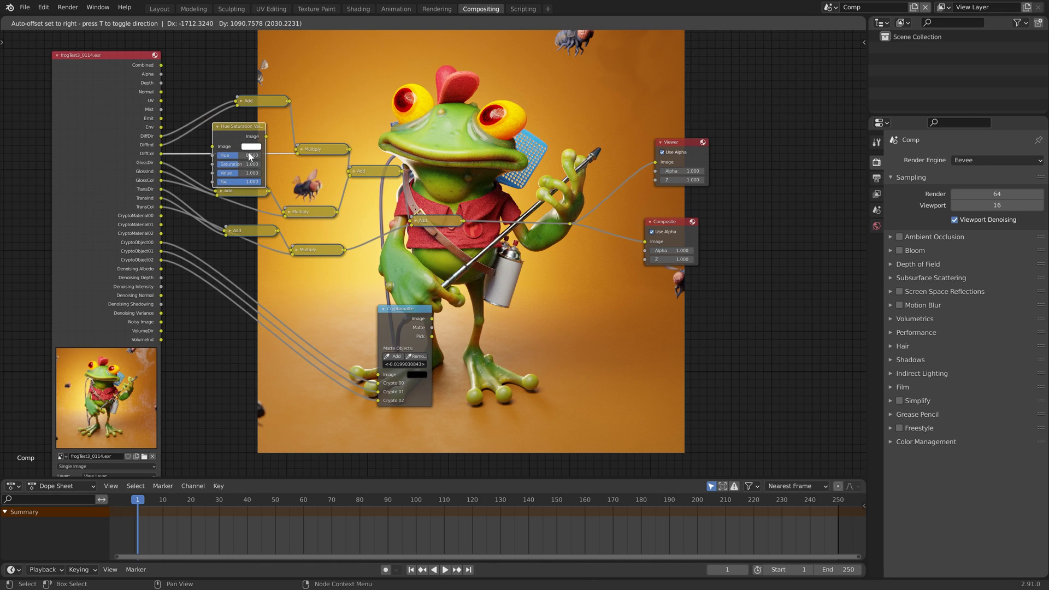
click(248, 156)
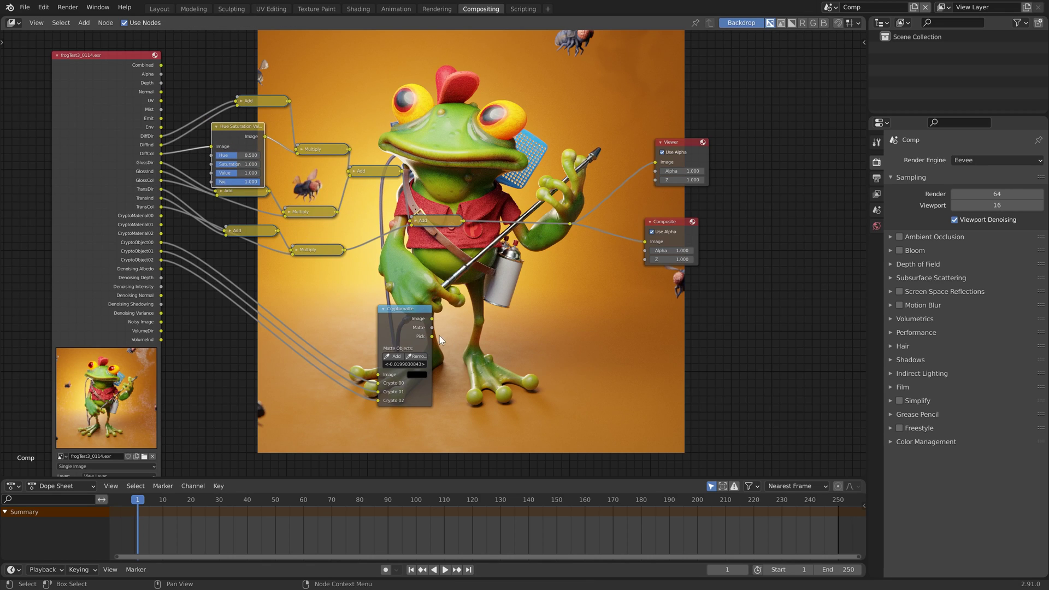
drag(432, 328, 212, 186)
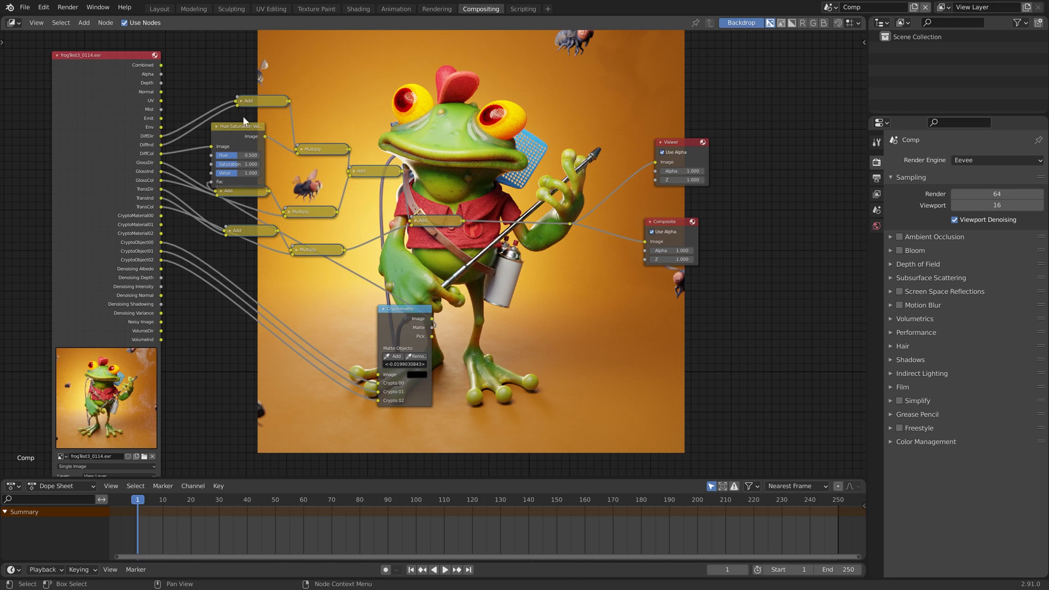
- Recolour the hat with Hue 0.261 and Value 0.328, and move the Cryptomatte node closer to the EXR image node
double_click(246, 155)
text(0.311)
key(Return)
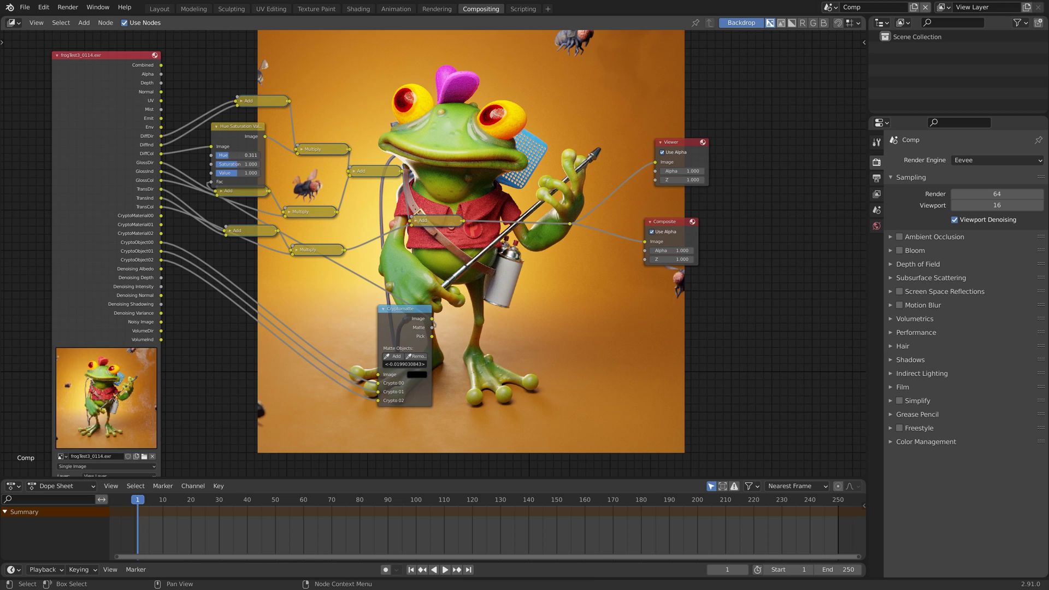
drag(238, 155, 210, 173)
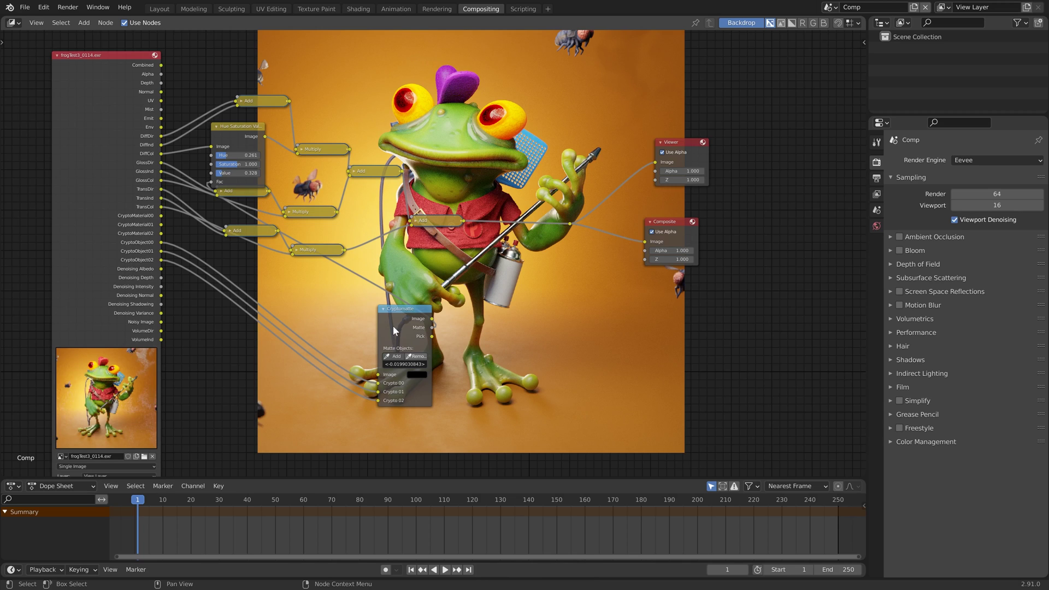
drag(424, 341, 327, 339)
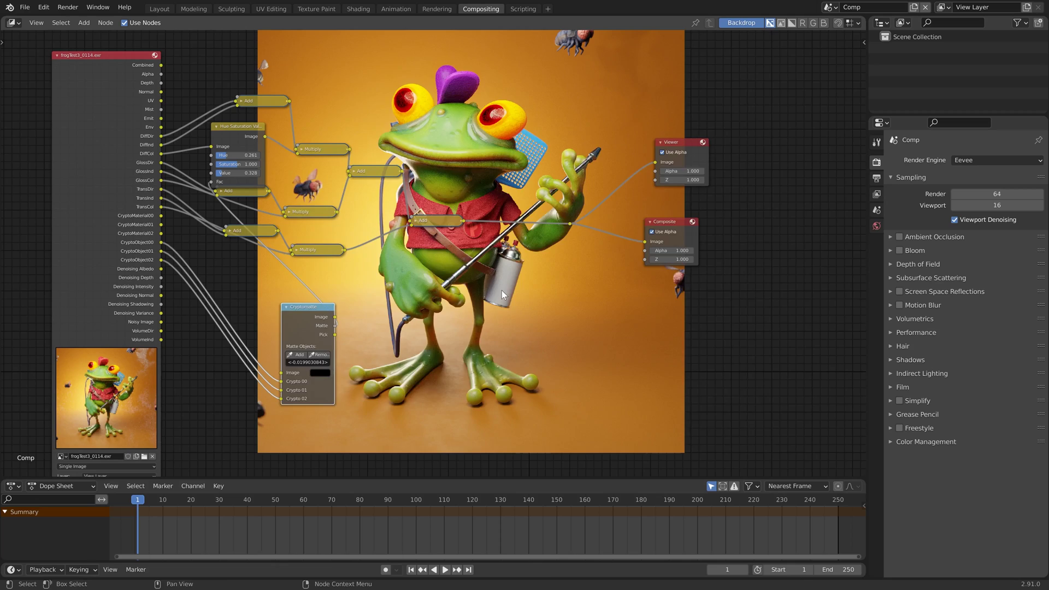
- Switch to Gmail in the browser, download all attachments of the "Spray can designs" email, and return to Blender
key(alt+Tab)
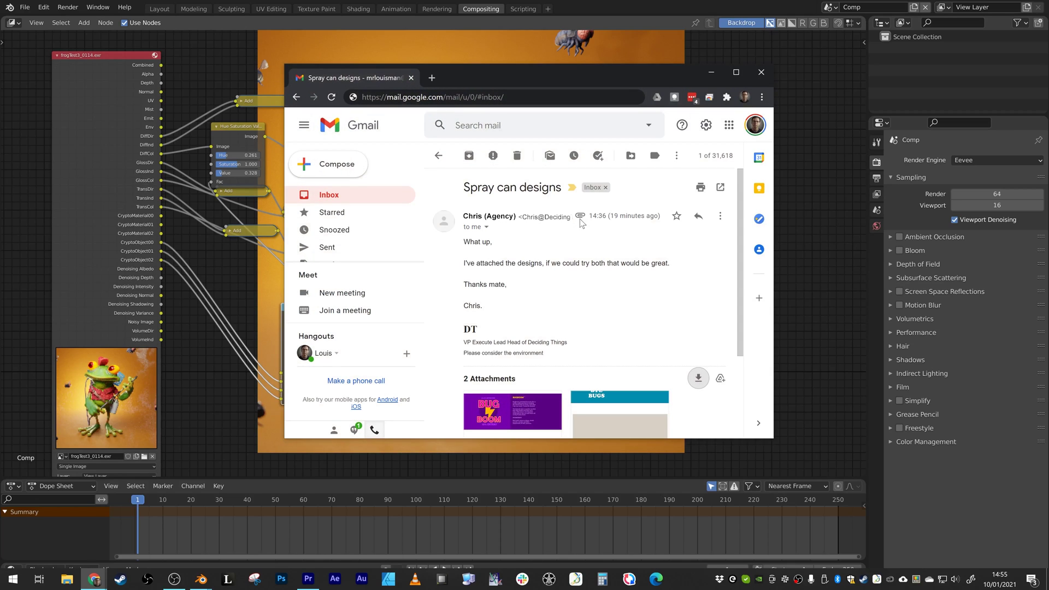
mouse_move(488, 414)
click(698, 379)
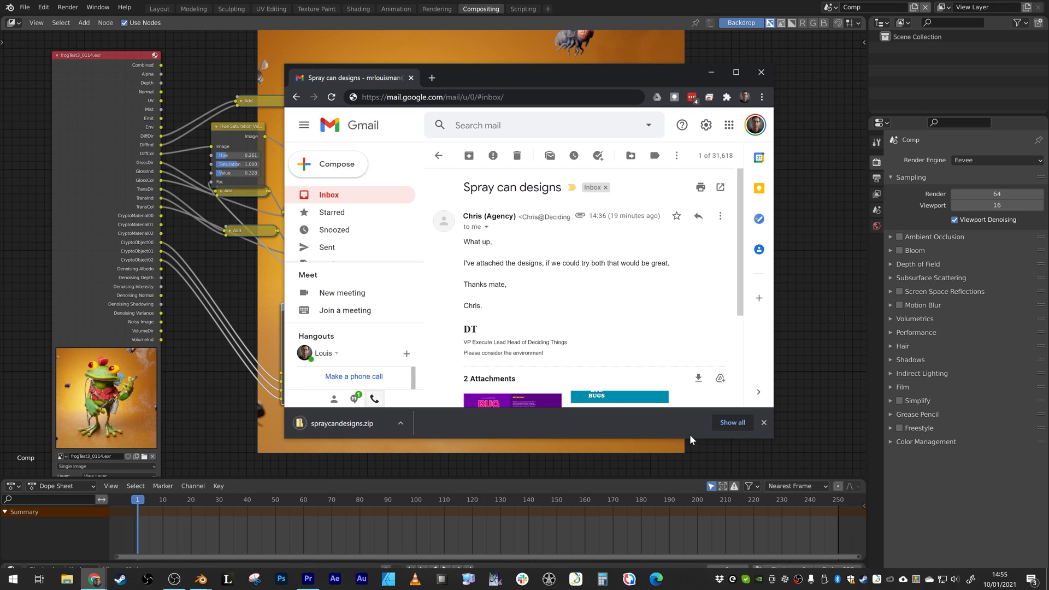
click(606, 7)
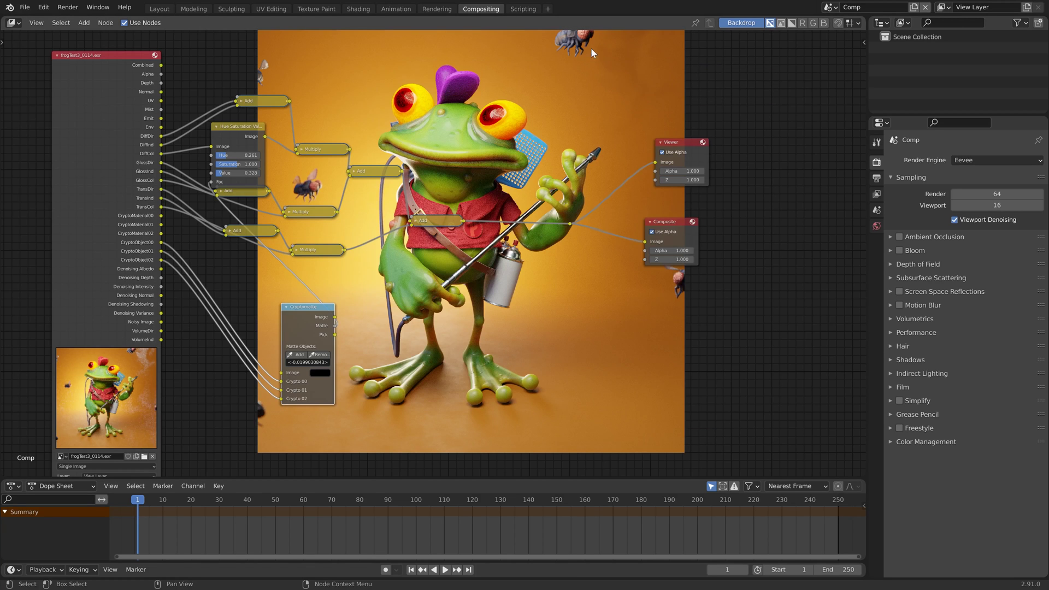
- Add an Image node, load Packaging2.png from the frog textures folder, and place it beside the Cryptomatte node
click(487, 347)
key(shift+a)
click(482, 345)
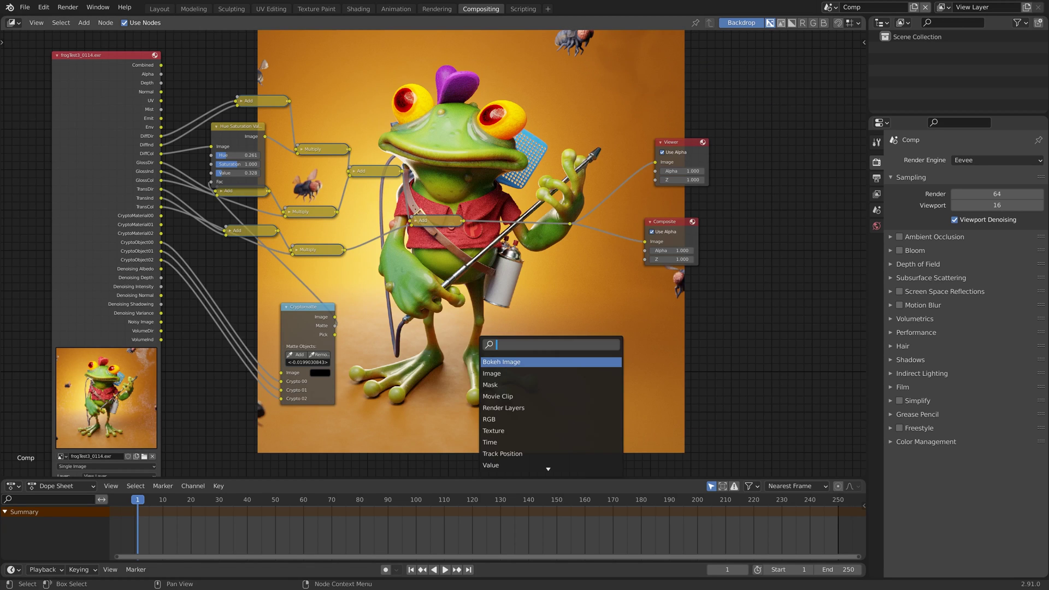
text(im)
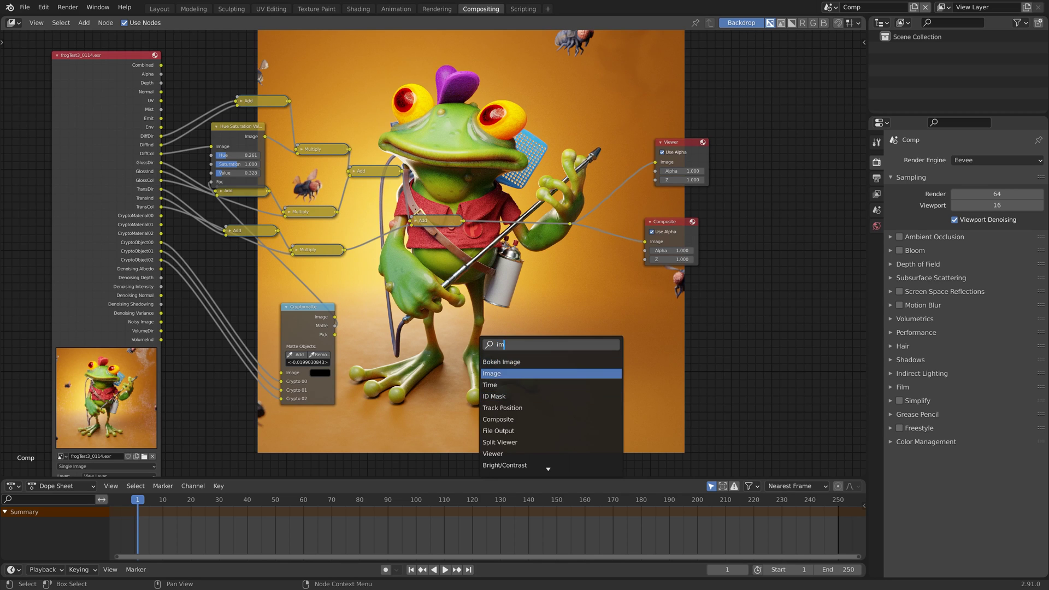
click(505, 375)
click(473, 330)
click(488, 379)
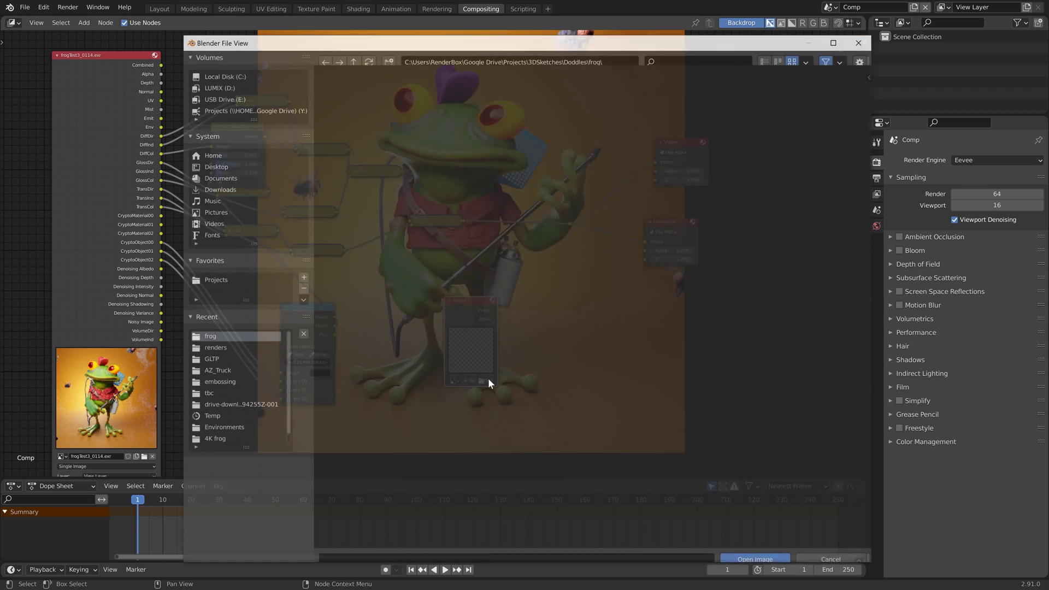
double_click(349, 121)
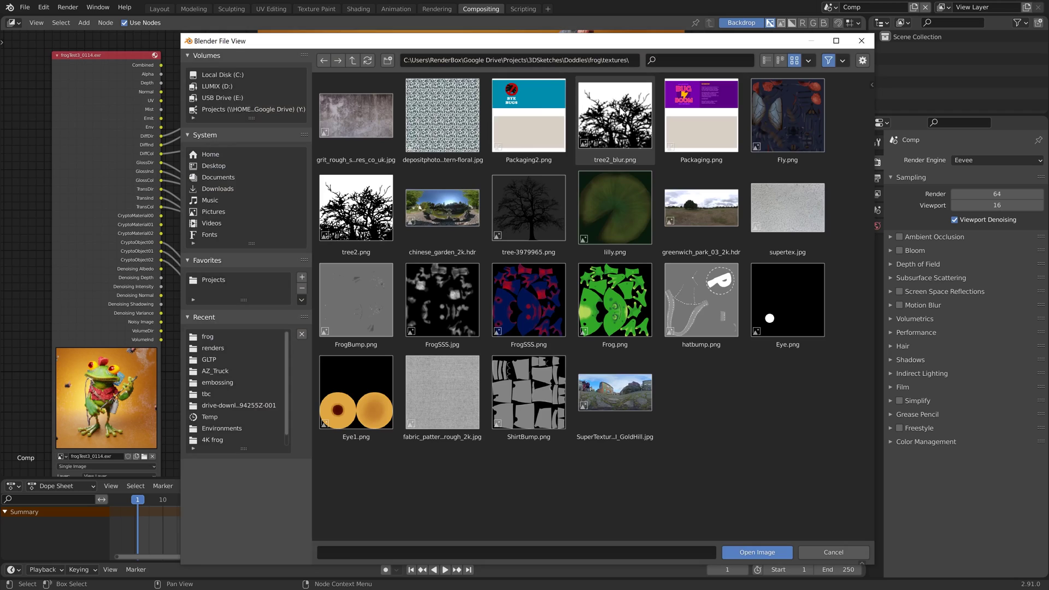
double_click(528, 114)
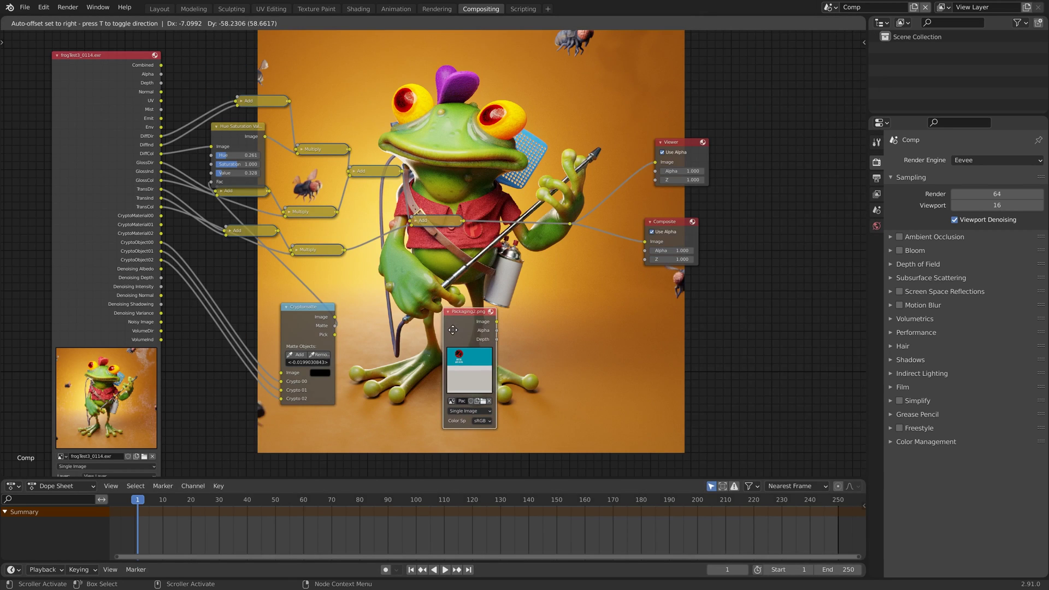
click(442, 329)
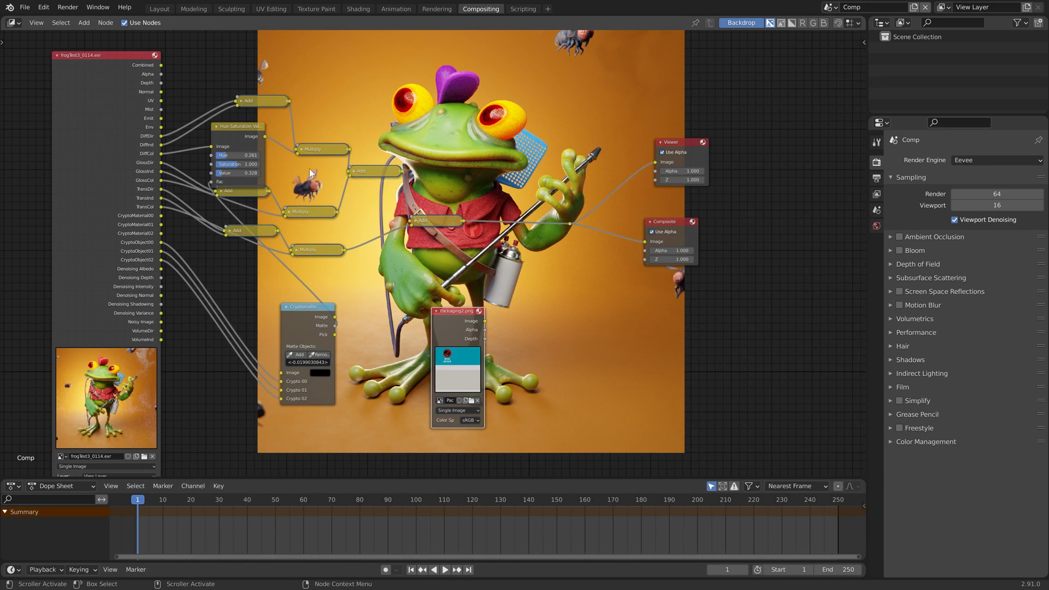
- Spread out the diffuse Add, Multiply and Hue Saturation Value nodes to make room between them
drag(256, 101, 261, 82)
drag(321, 148, 388, 124)
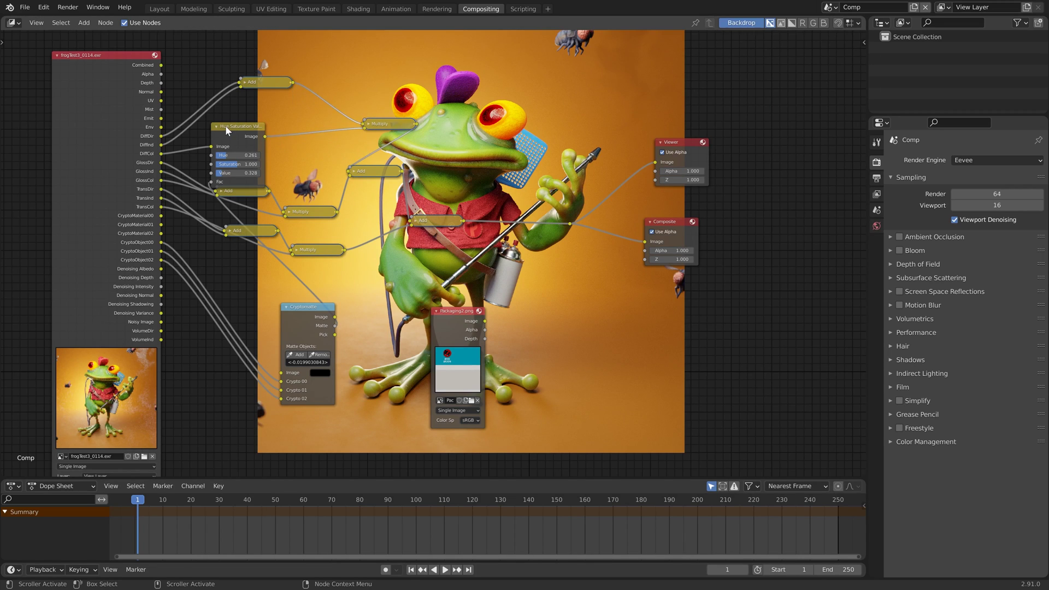
drag(225, 126, 228, 118)
- Insert a Mix node between Hue Saturation Value and the diffuse Multiply, and link the Packaging2.png image to its second Image input
key(shift+a)
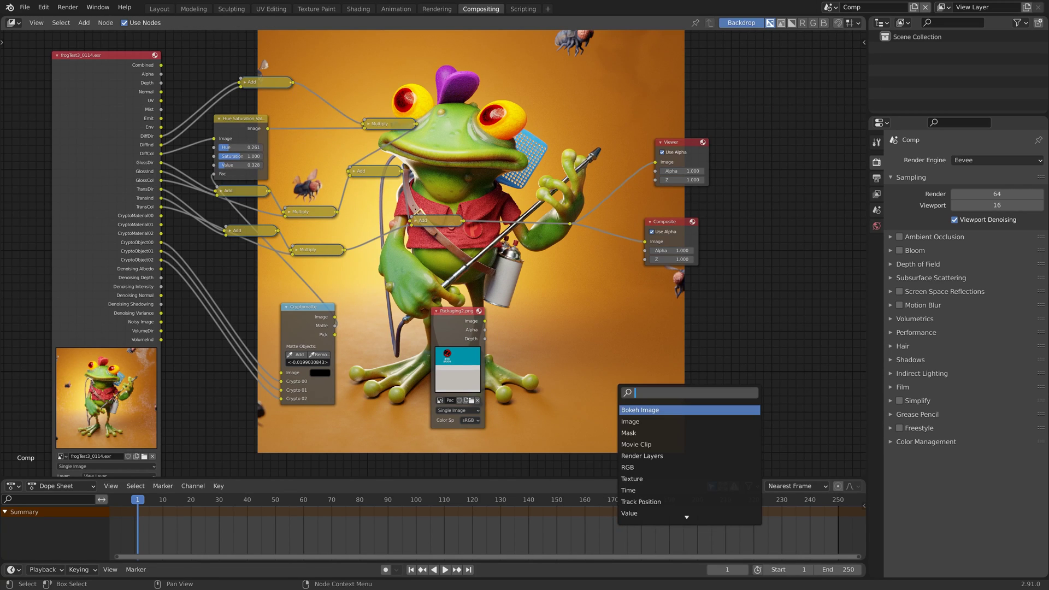
text(mi)
key(Return)
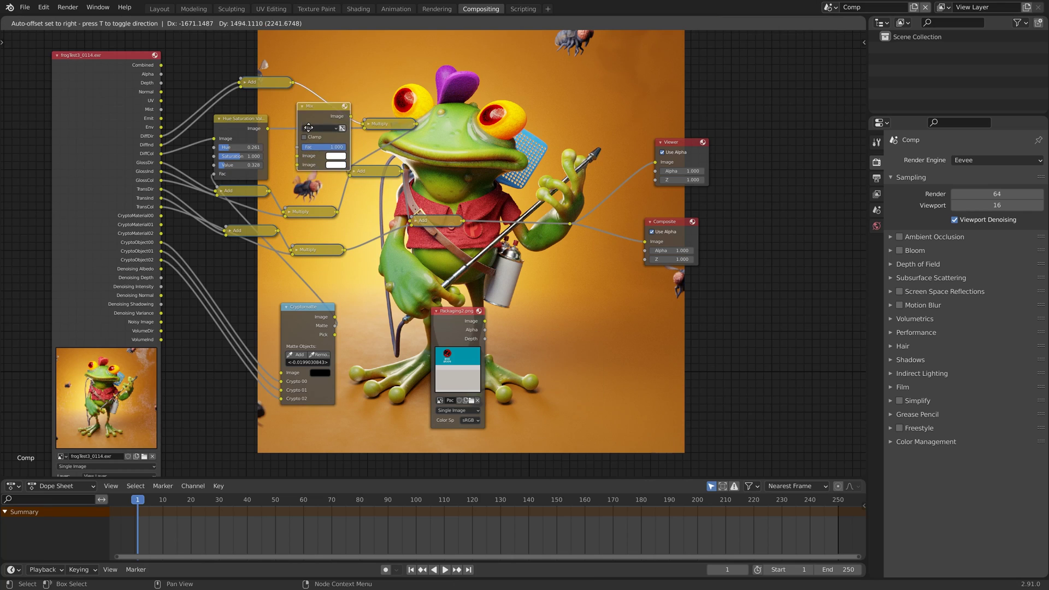
click(296, 129)
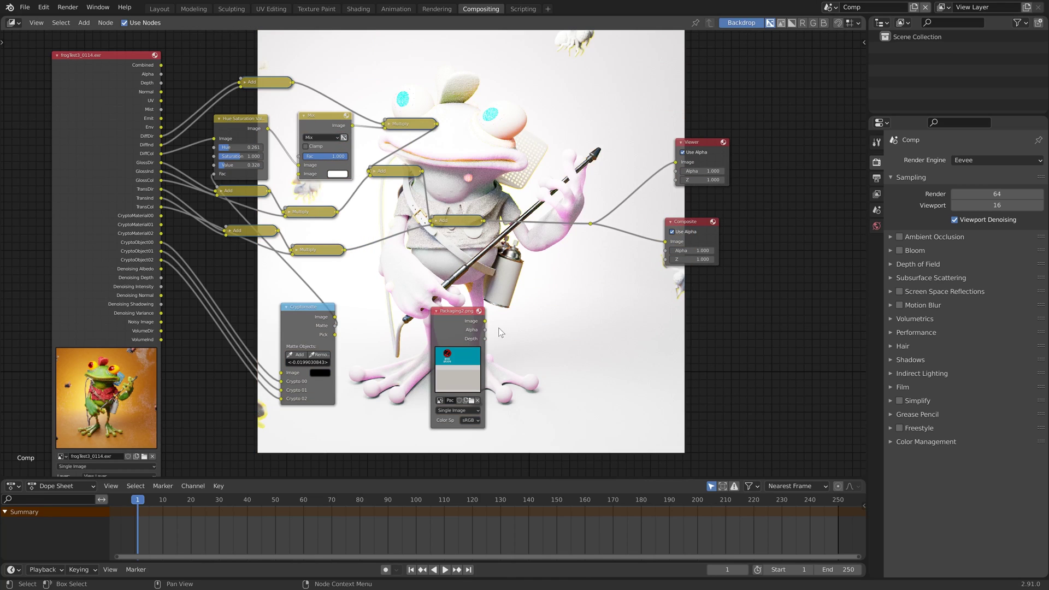
drag(484, 322, 300, 174)
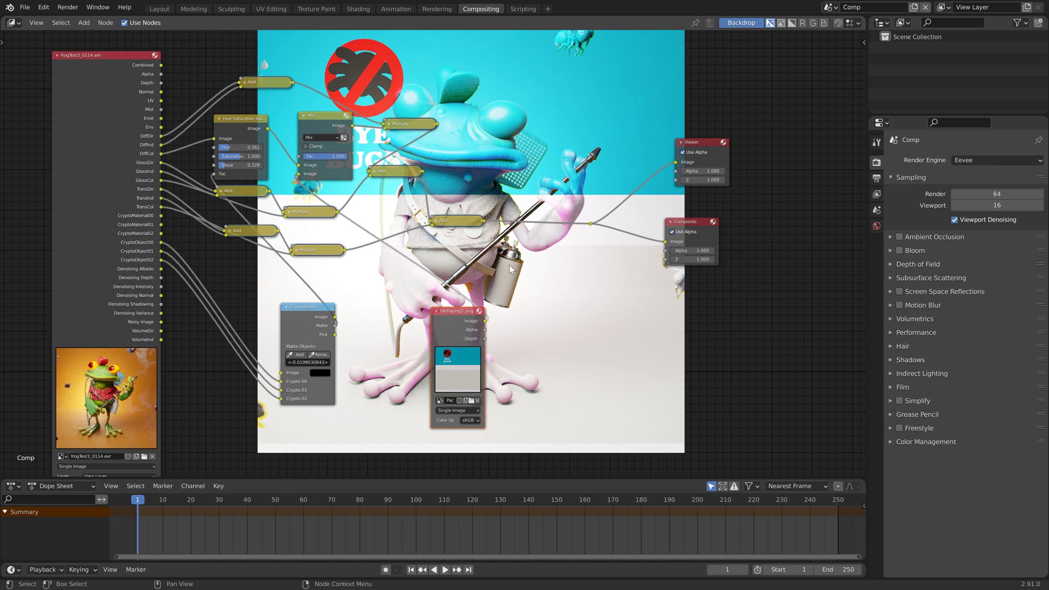
- Move the Cryptomatte node up beside the EXR image node and place a duplicate of it directly below
middle_drag(350, 339, 339, 313)
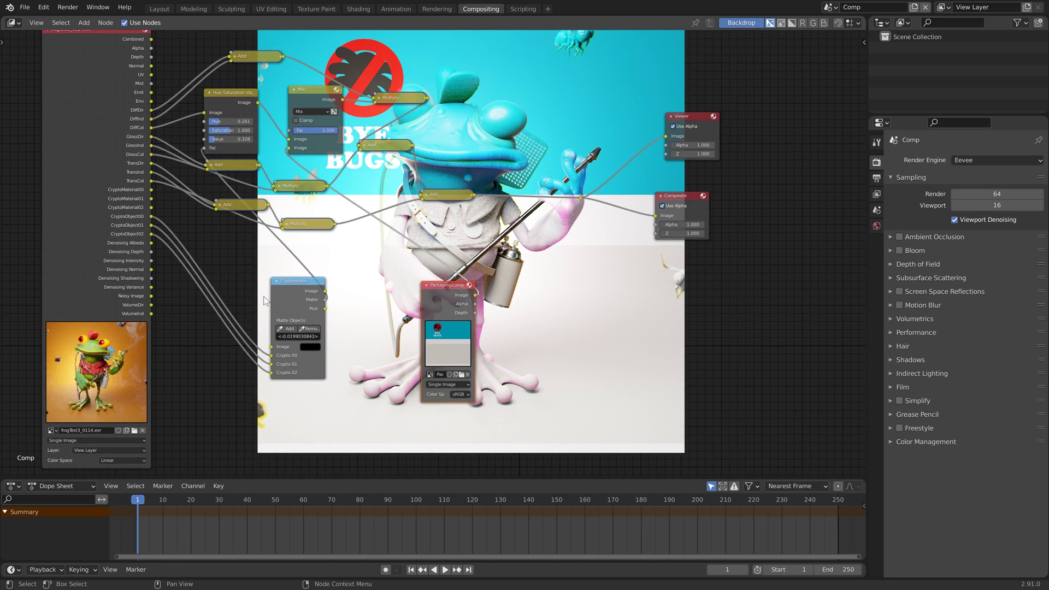
drag(288, 292, 256, 259)
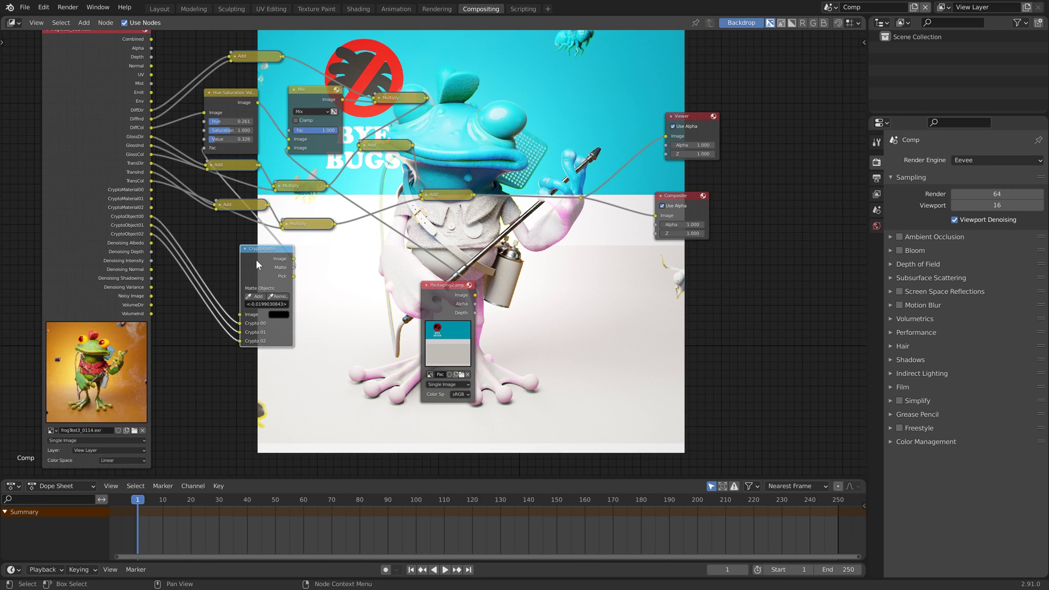
key(shift+d)
click(254, 372)
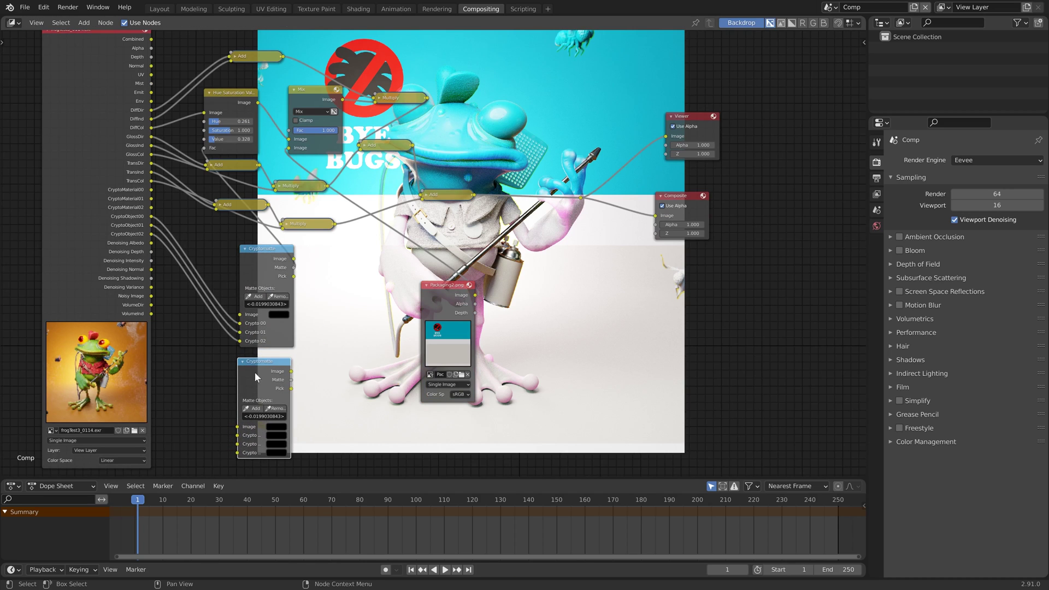
- Link CryptoMaterial00, CryptoMaterial01 and CryptoMaterial02 to the duplicate Cryptomatte's Crypto 00, Crypto 01 and Crypto 02 inputs
drag(151, 191, 241, 437)
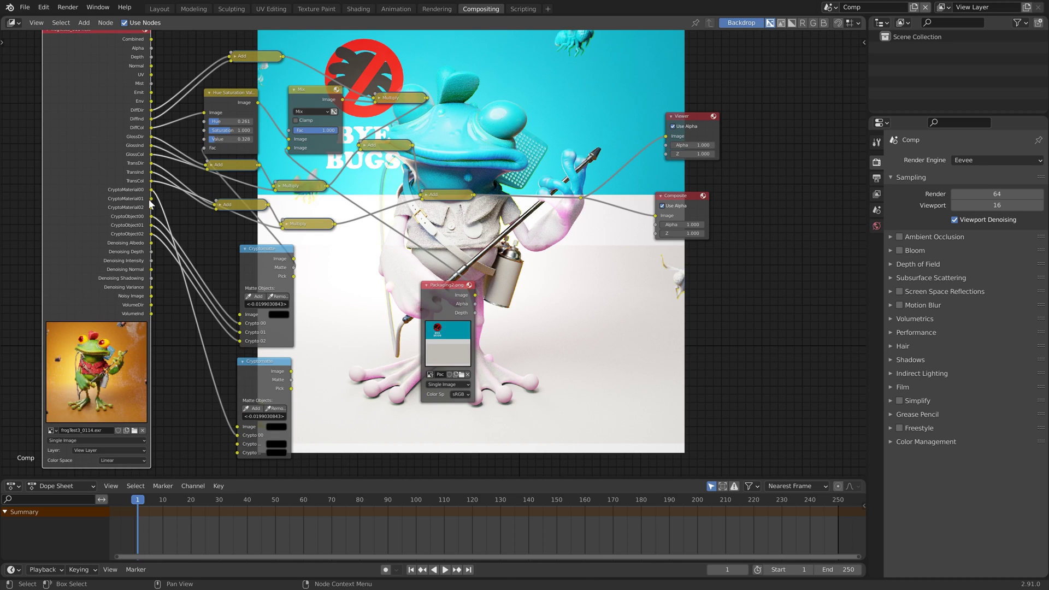
drag(151, 199, 239, 444)
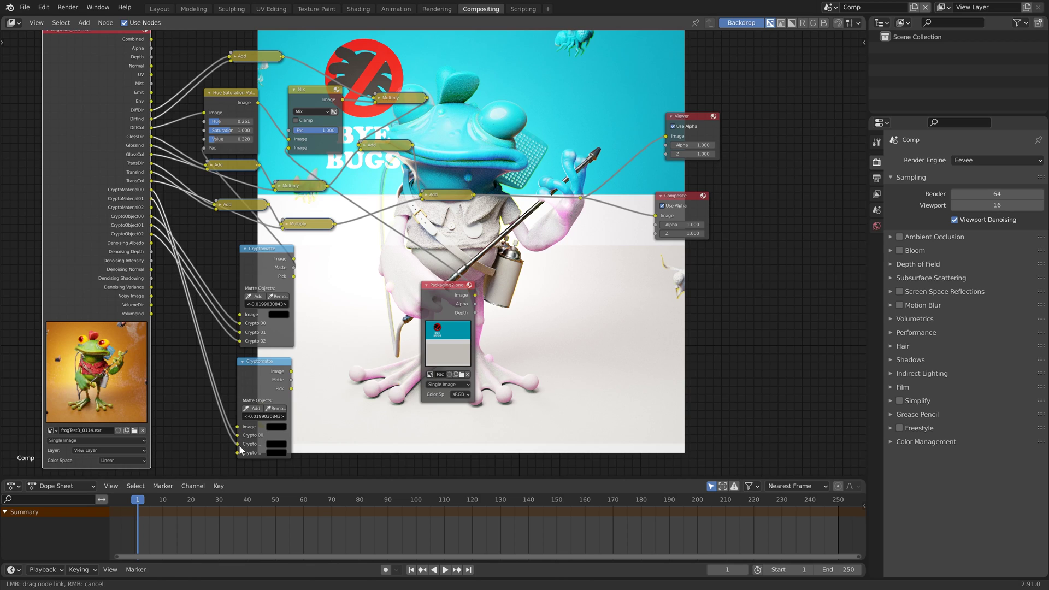
drag(152, 207, 239, 451)
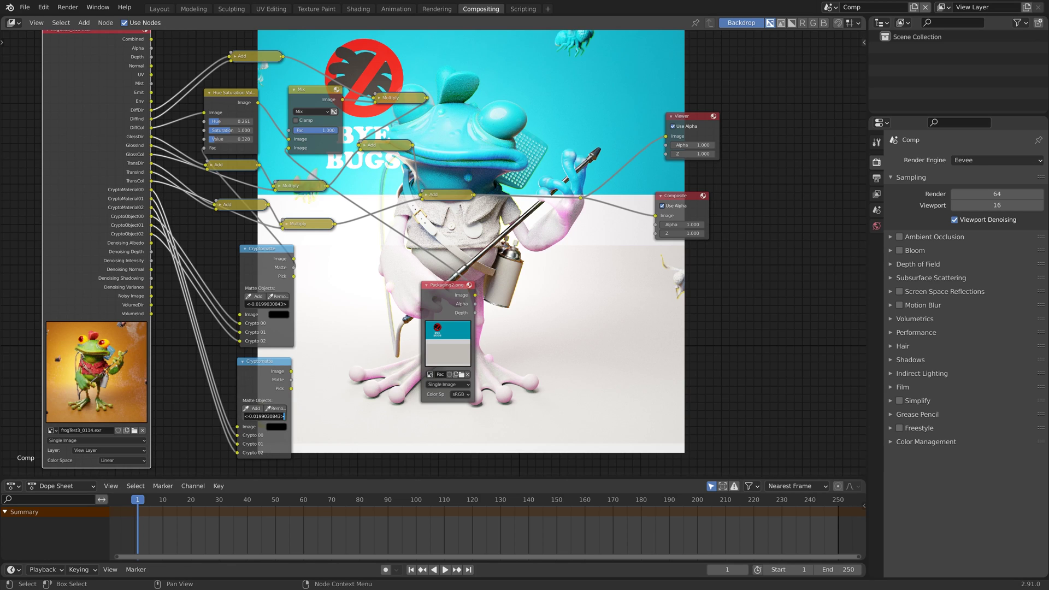
- Clear the duplicate Cryptomatte's matte ID and preview its Pick output in the Viewer
key(BackSpace)
key(Return)
ctrl+shift+click(259, 375)
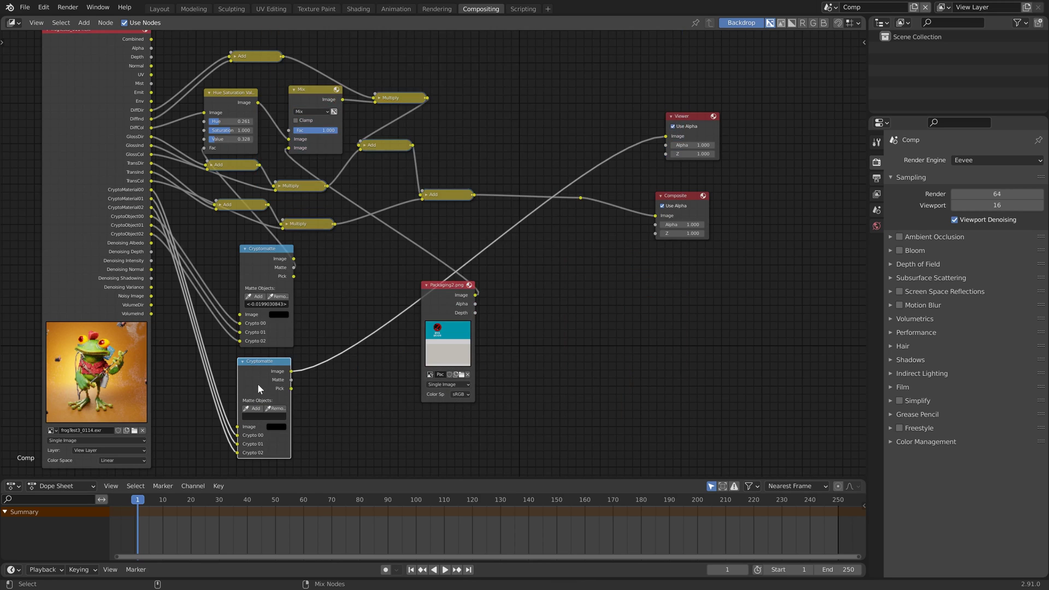
ctrl+shift+click(257, 384)
ctrl+shift+click(257, 385)
- Sample the spray can's body material into the duplicate Cryptomatte and preview its Matte output in the Viewer
click(249, 409)
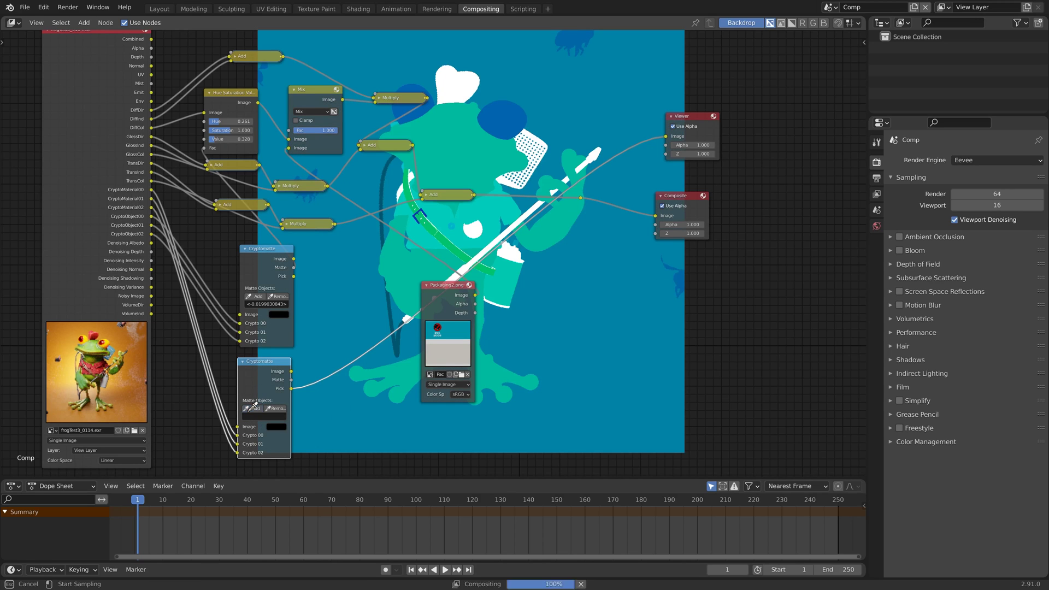
click(503, 283)
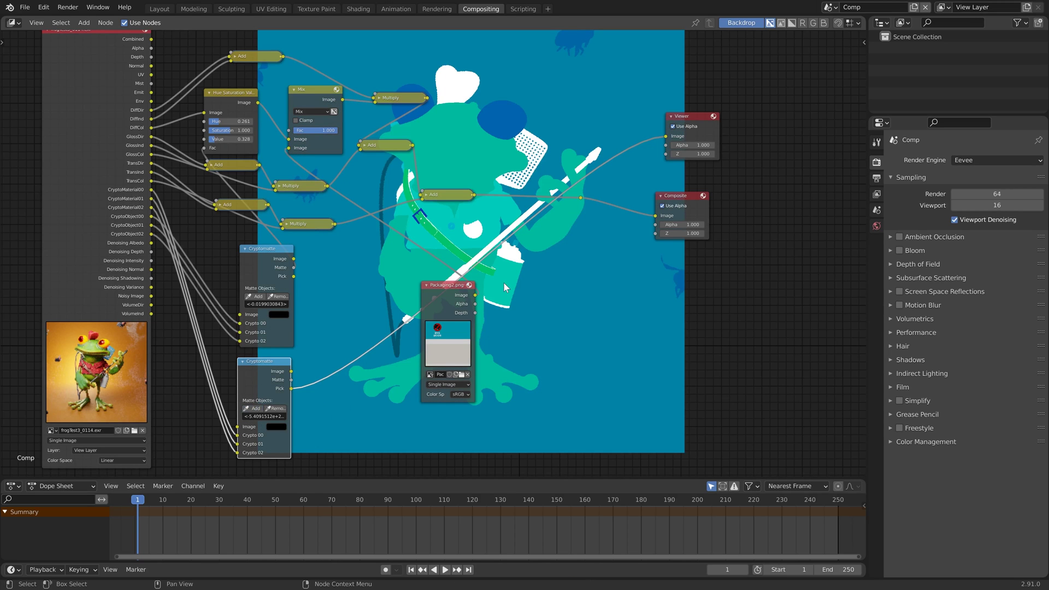
ctrl+shift+click(266, 378)
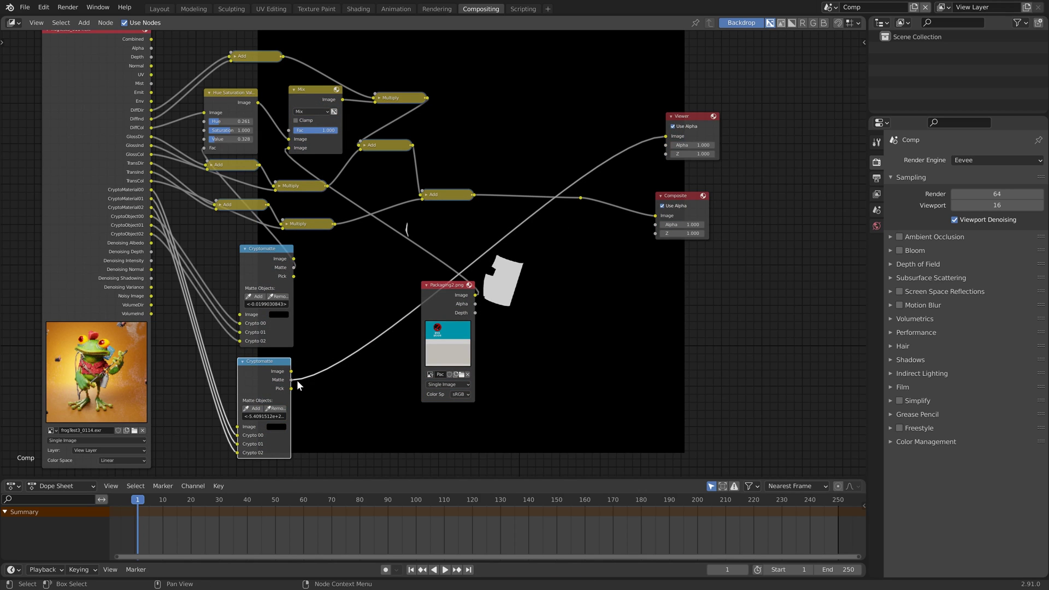
- Link the duplicate Cryptomatte's Matte output to the Mix node's Fac input, preview the final composite, and move the Packaging2.png node lower
drag(291, 380, 291, 130)
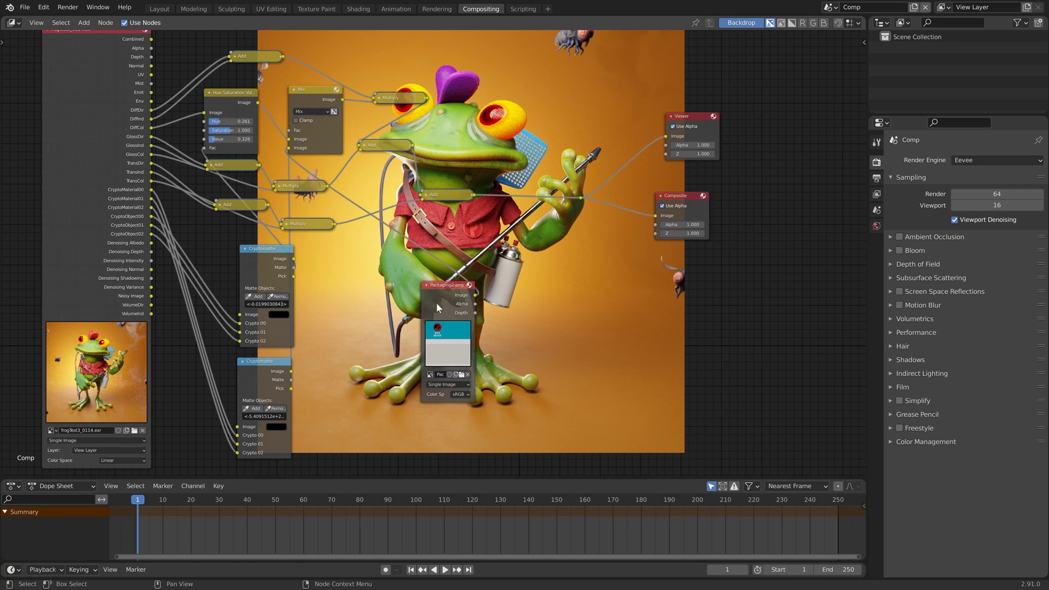
drag(436, 303, 402, 333)
- Add a Map UV node and insert it between the Packaging2.png image output and the Mix node's second Image input
key(shift+a)
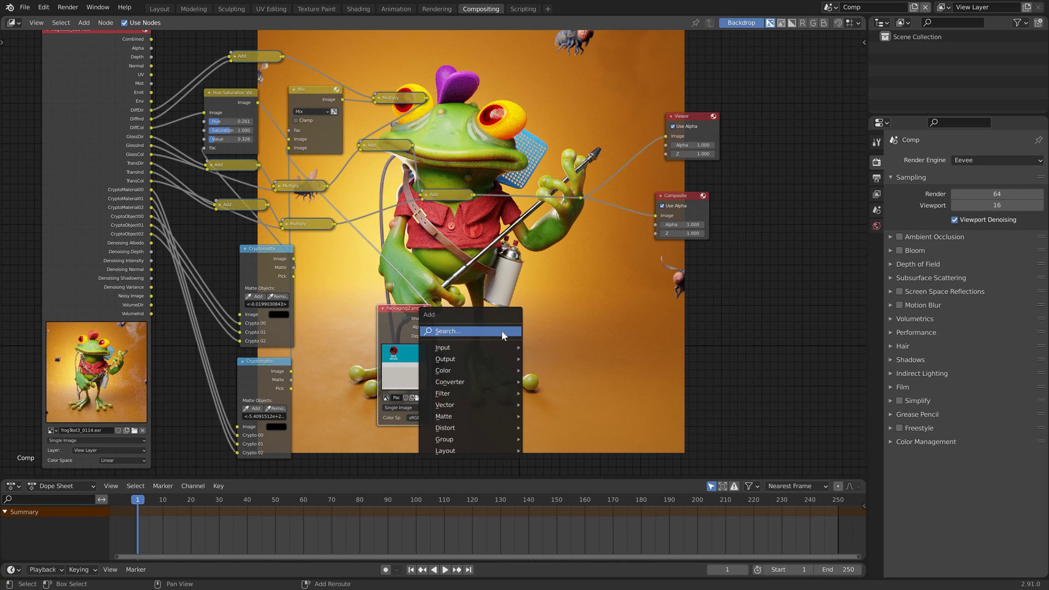
click(501, 330)
text(uv)
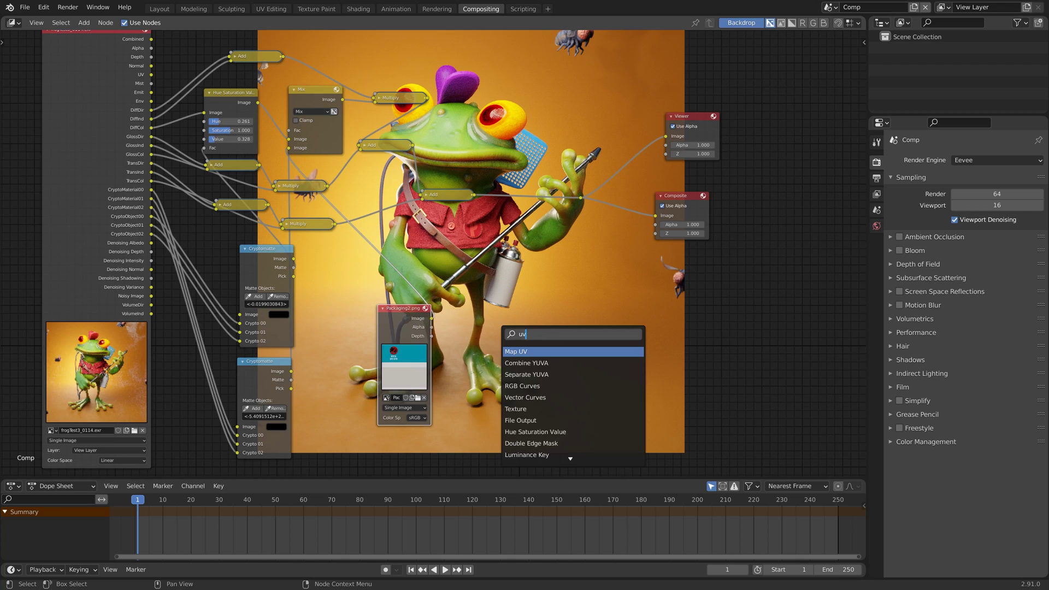
key(Return)
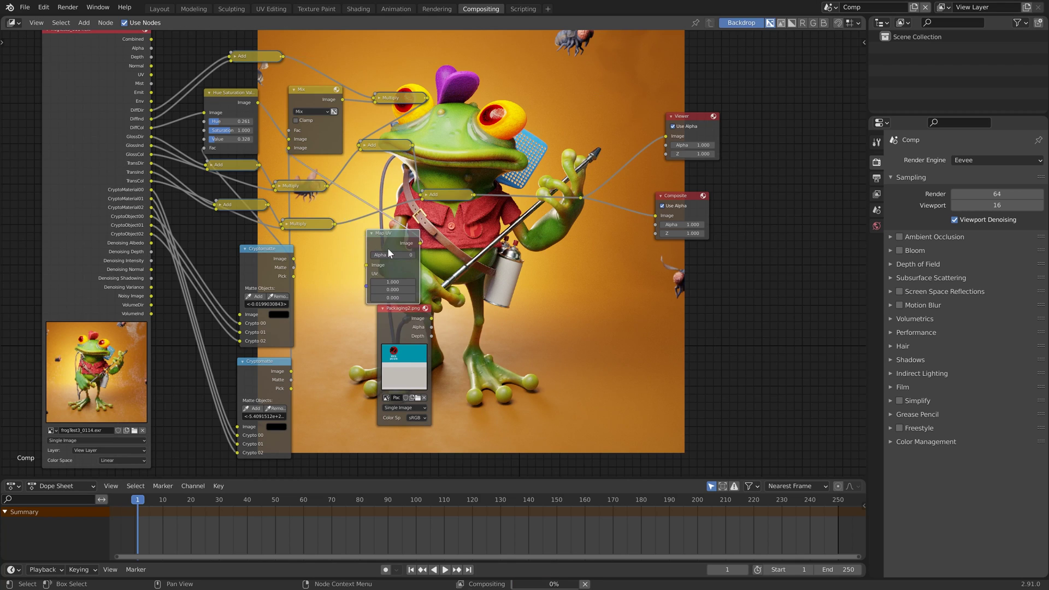
click(487, 247)
drag(494, 248, 513, 285)
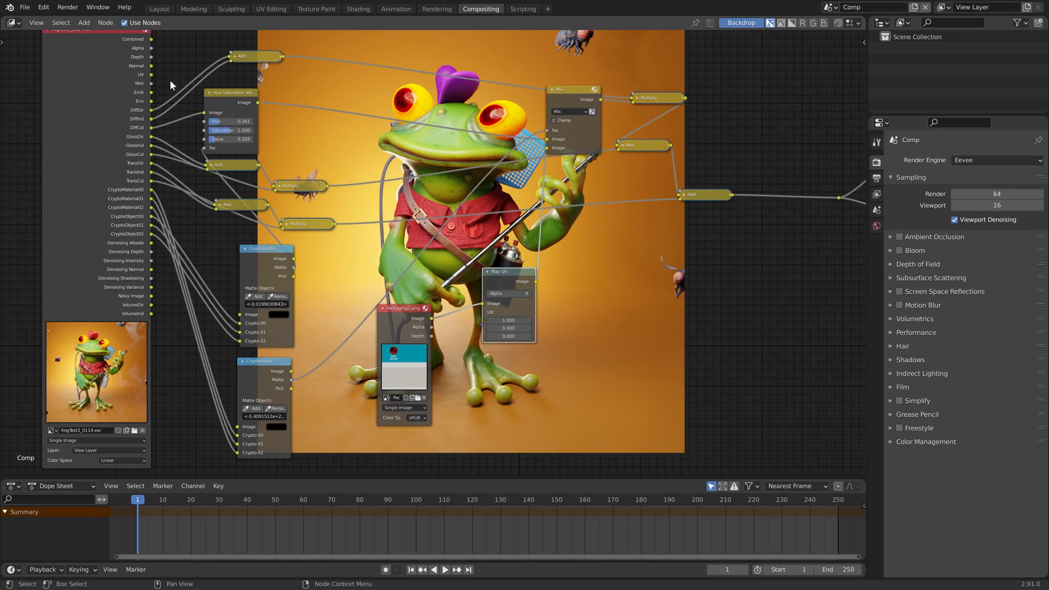
- Link the EXR's UV pass to the Map UV node's UV input and move the Map UV and packaging nodes clear of the spray can
drag(151, 75, 341, 244)
drag(148, 123, 485, 324)
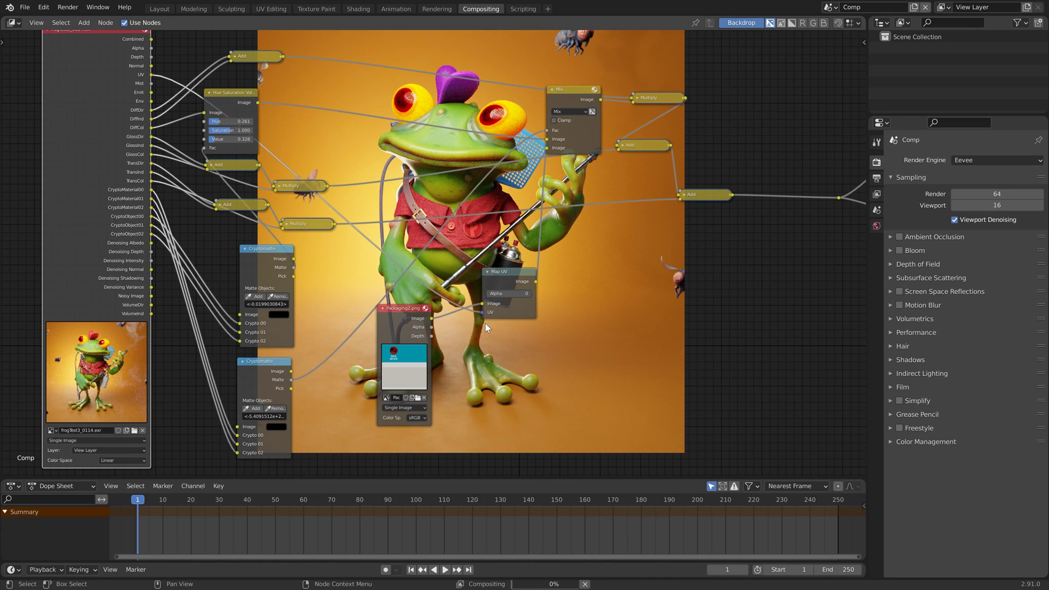
drag(507, 278, 550, 345)
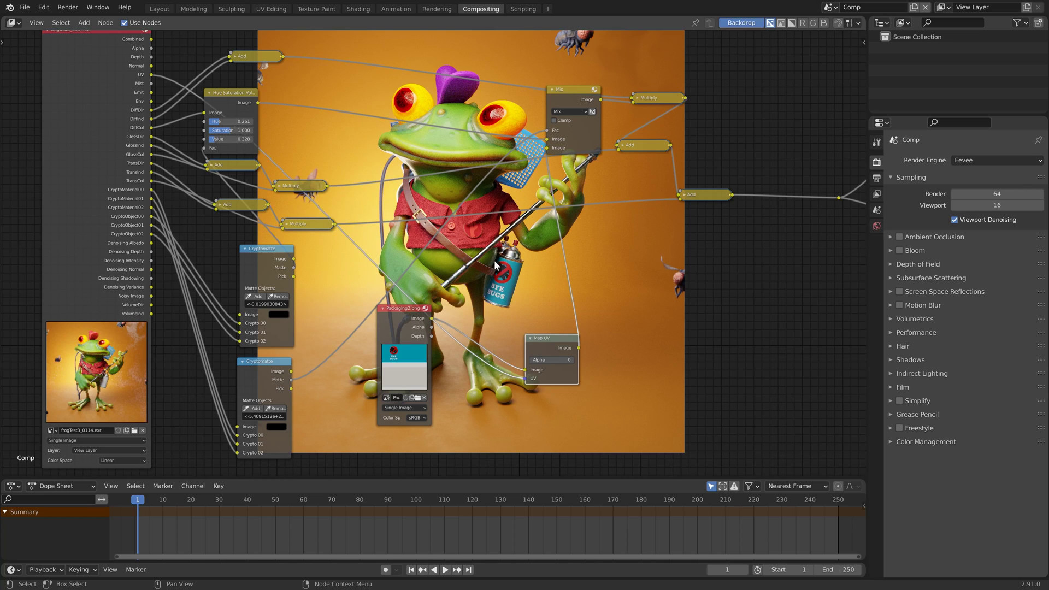
drag(395, 317, 387, 370)
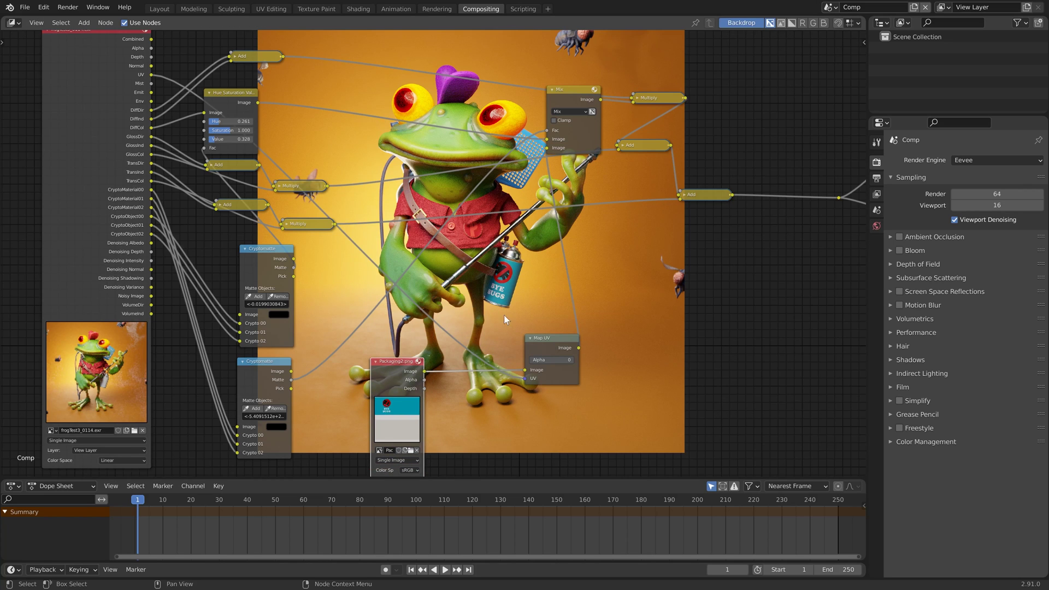
- Replace the spray can's label image with Packaging.png and move the Map UV node below the can
middle_drag(488, 255, 484, 232)
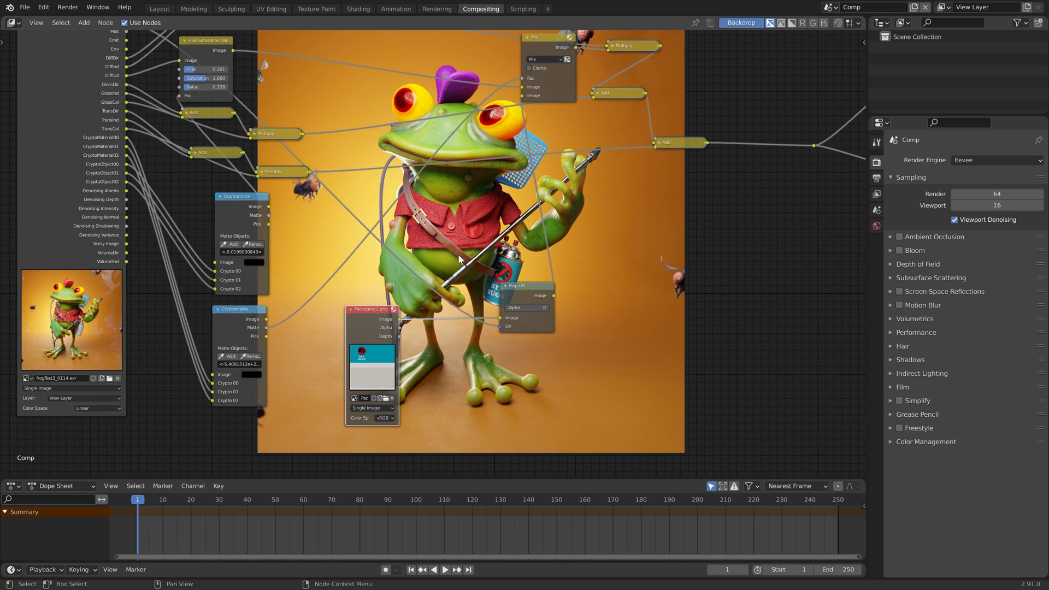
drag(365, 323, 356, 323)
click(376, 399)
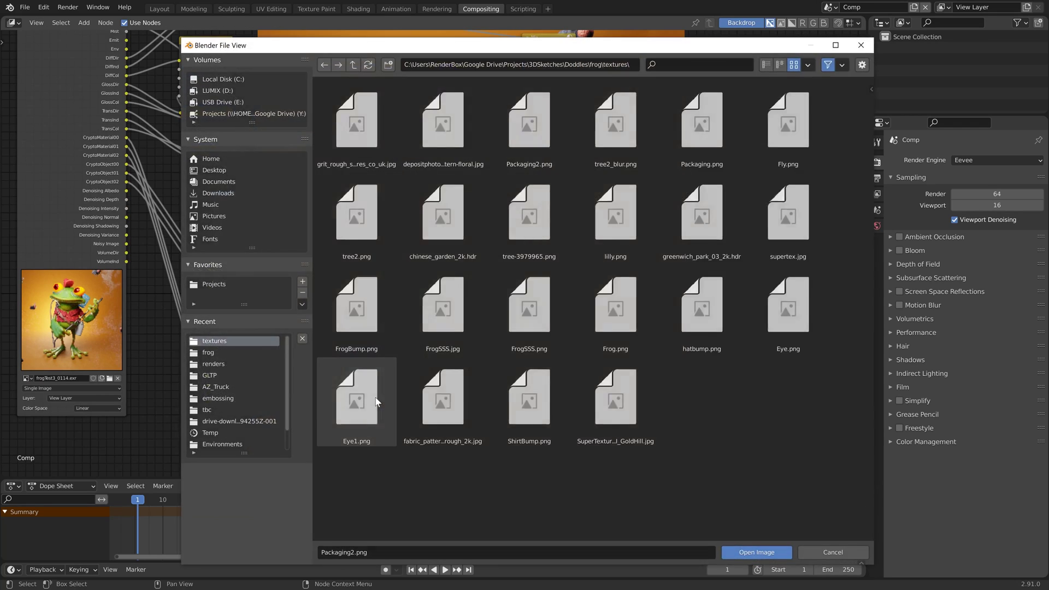
double_click(702, 176)
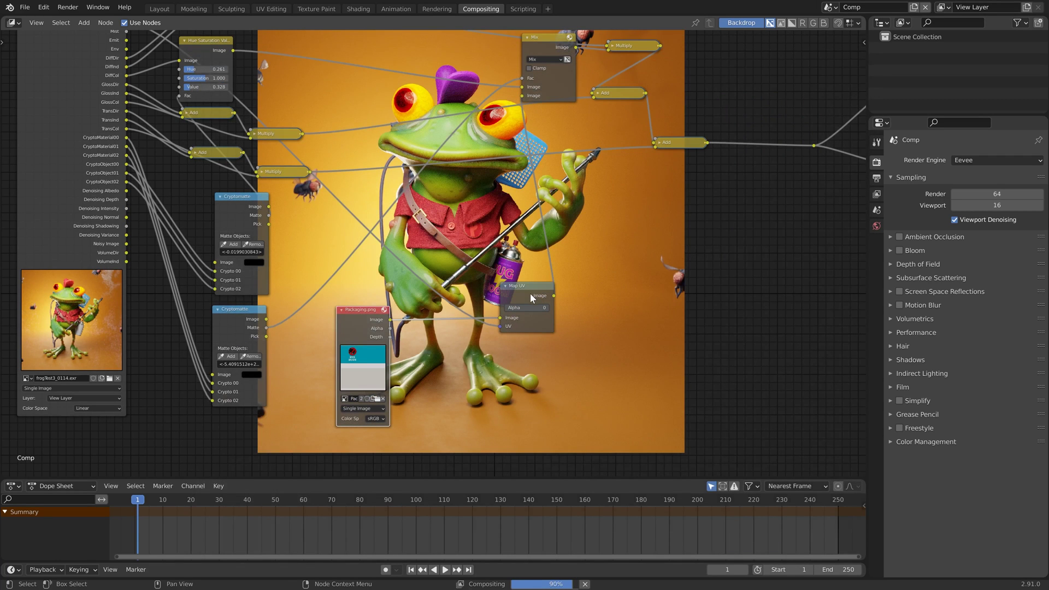
drag(530, 294, 560, 365)
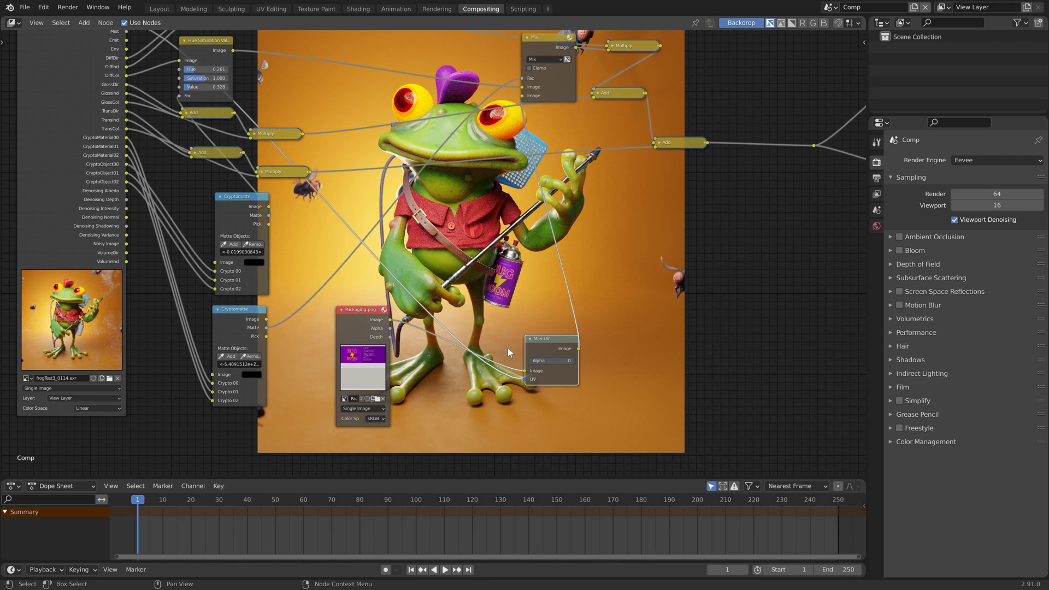
click(350, 328)
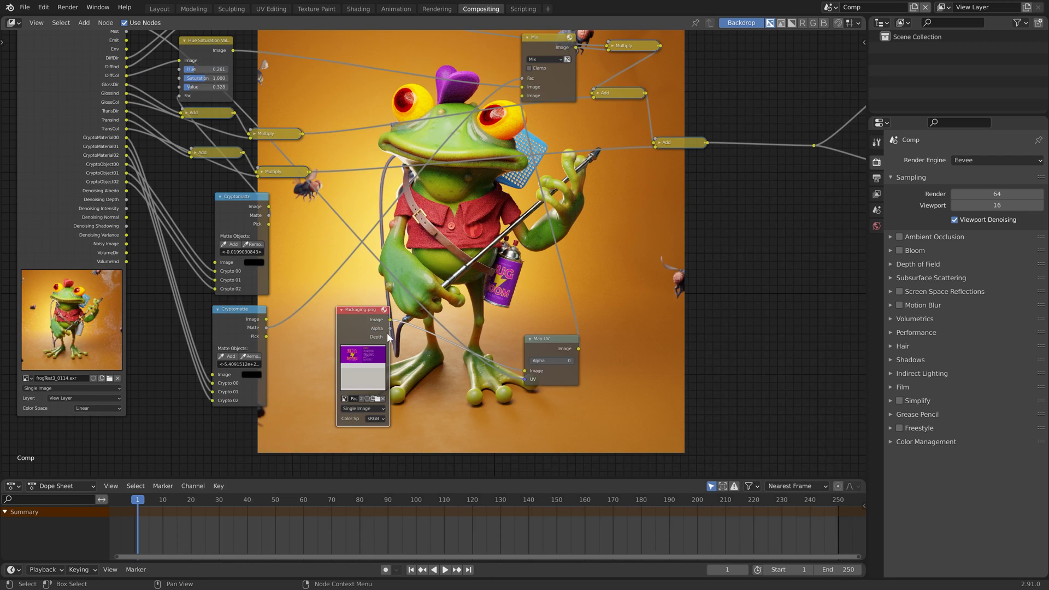
- Add a Denoise node in the free space between the final Add node and the Viewer and Composite nodes
drag(681, 143, 609, 133)
middle_drag(701, 195, 636, 181)
key(shift+a)
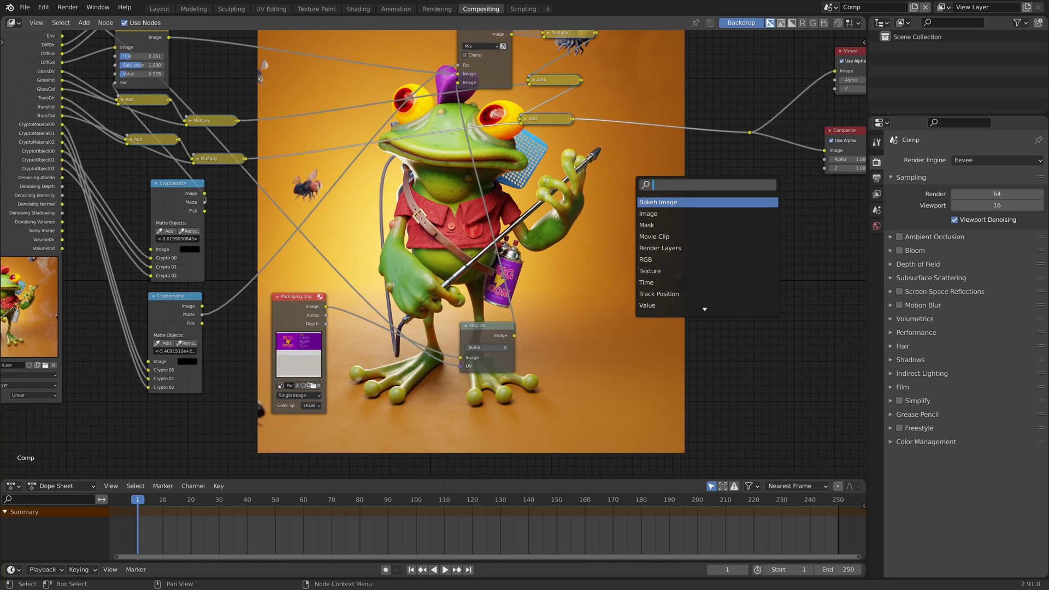
text(de)
click(668, 210)
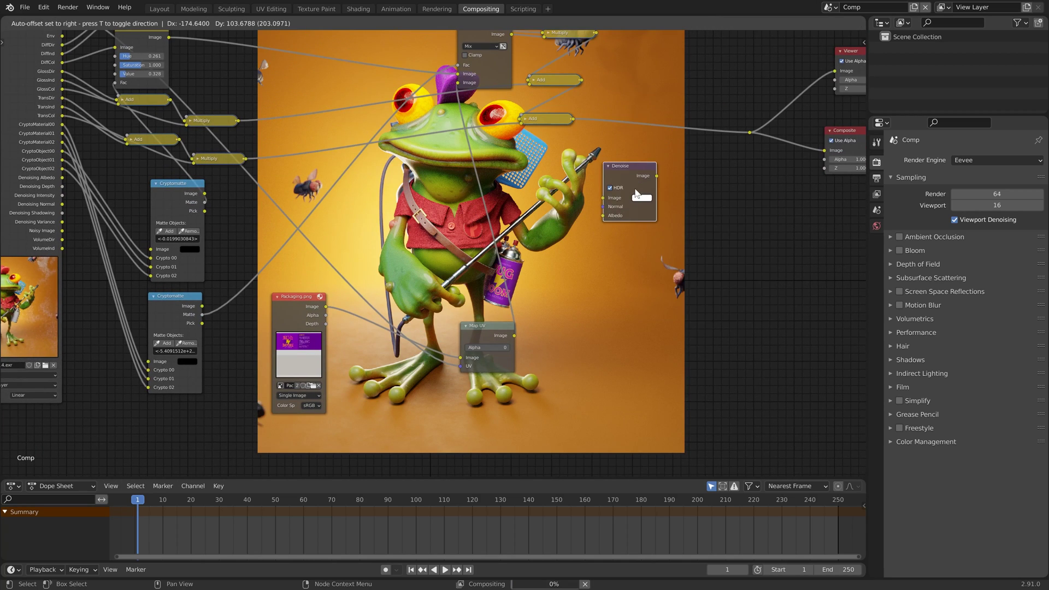
click(636, 189)
- Link the Denoising Normal and Denoising Albedo passes to the Denoise node and route the final Add output through it to both outputs
scroll(518, 197, down, 1)
middle_drag(517, 197, 544, 222)
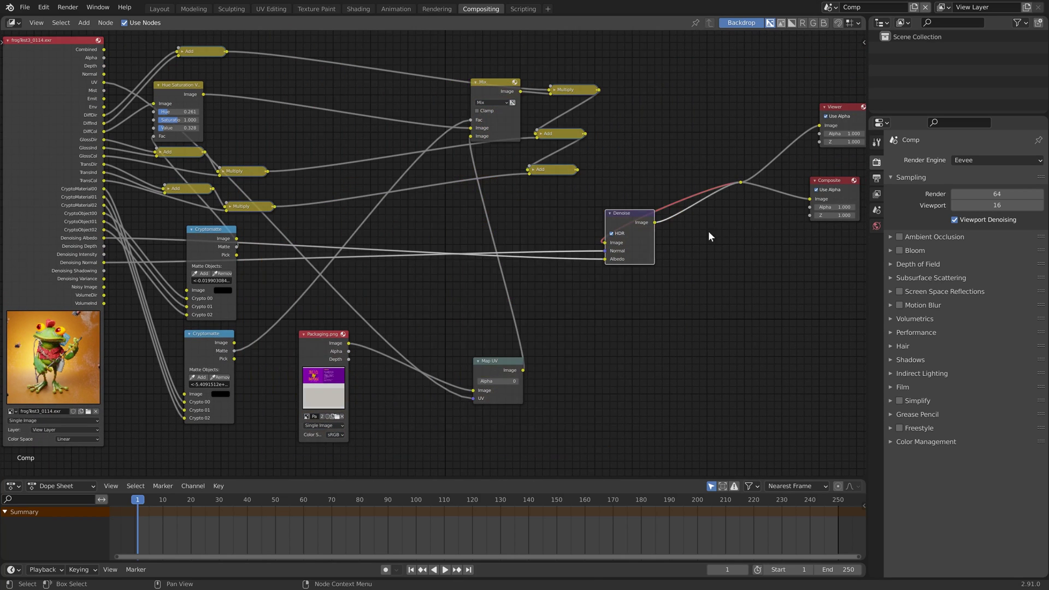
drag(577, 169, 604, 242)
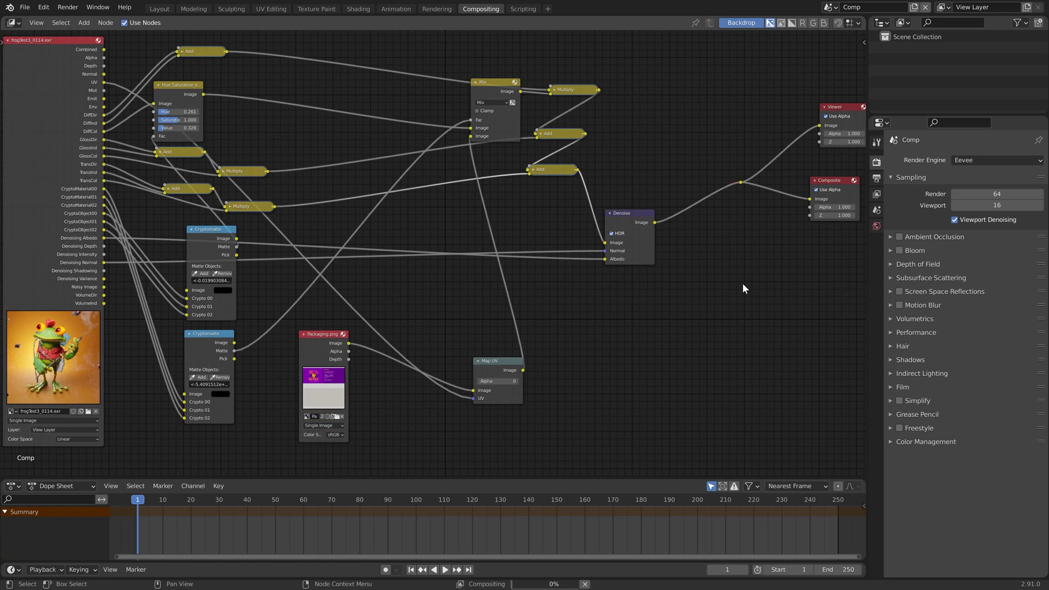
scroll(663, 75, down, 1)
middle_drag(663, 75, 658, 102)
scroll(629, 76, down, 3)
middle_drag(612, 60, 365, 119)
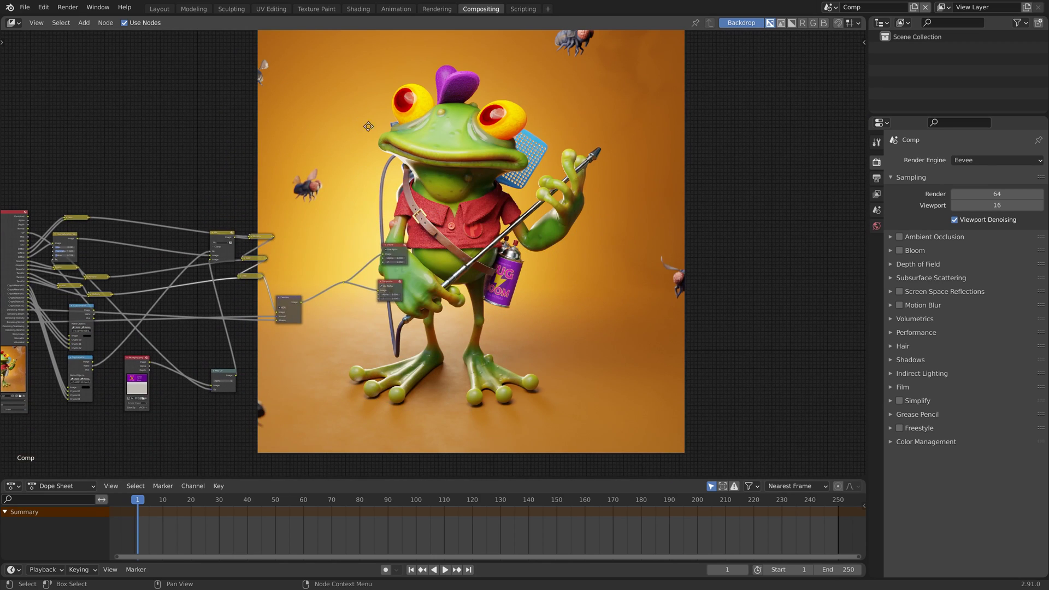
middle_drag(442, 295, 492, 254)
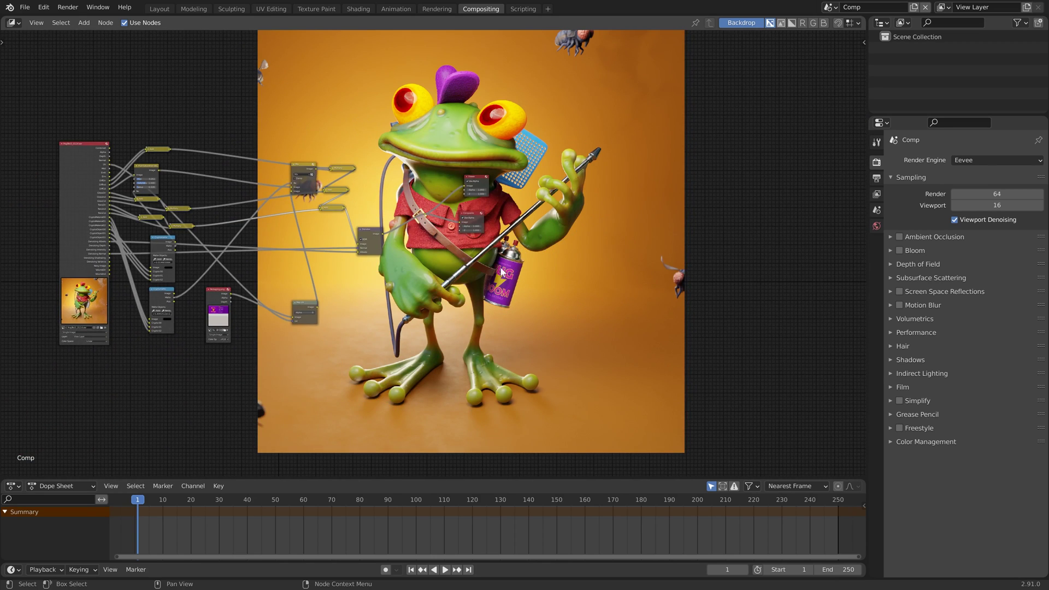